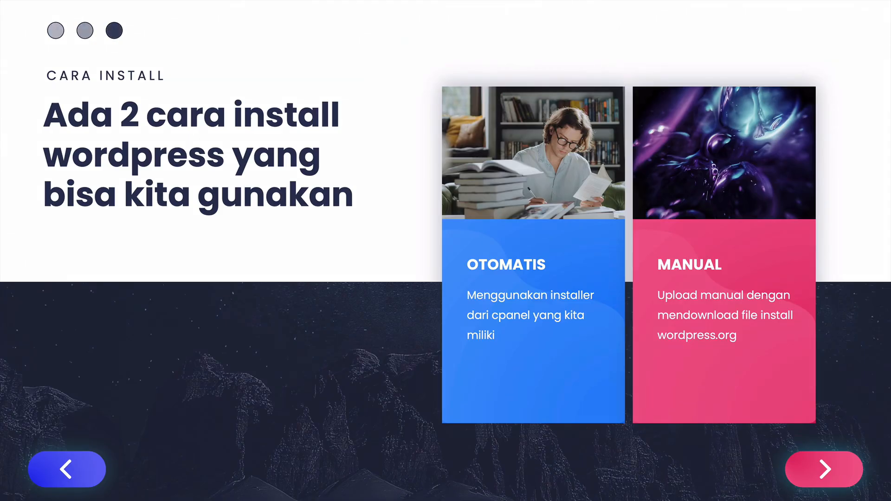
# Bring Chrome forward, close the leftover Softaculous tab and switch to the Hawk Host client area.
pyautogui.hotkey('ctrl', 'Up')
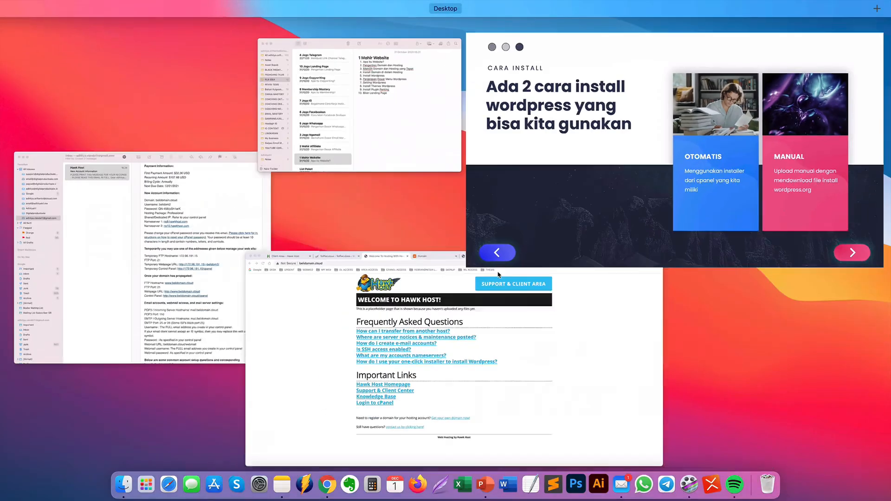
pyautogui.click(284, 278)
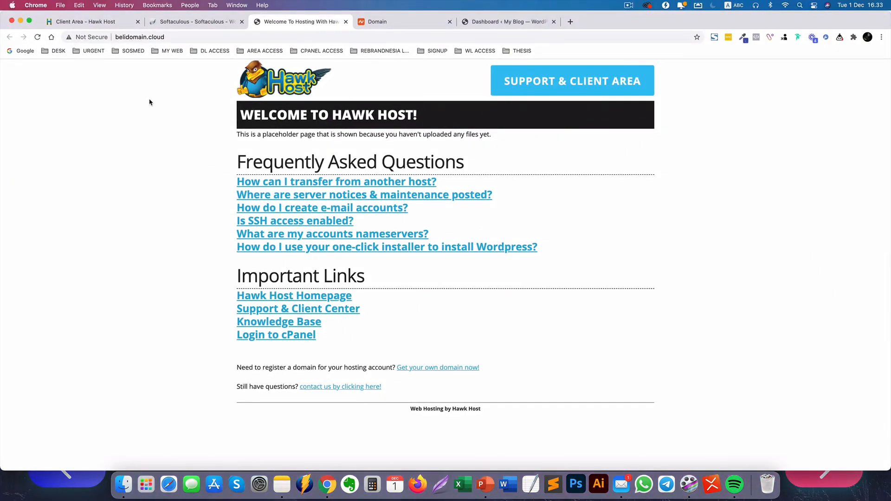
pyautogui.click(241, 22)
pyautogui.click(111, 23)
pyautogui.scroll(15, 134, 106)
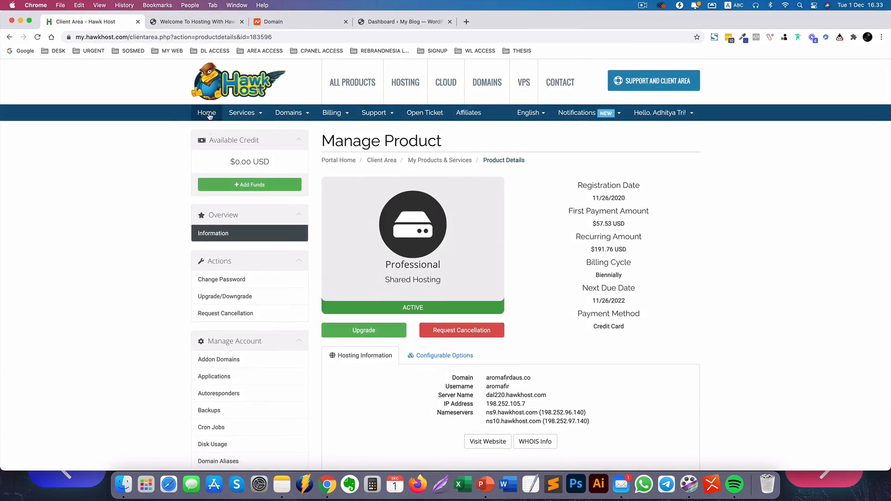
# Open the belidomain.cloud service from Services and log into its cPanel via One Click Login.
pyautogui.click(246, 112)
pyautogui.click(247, 125)
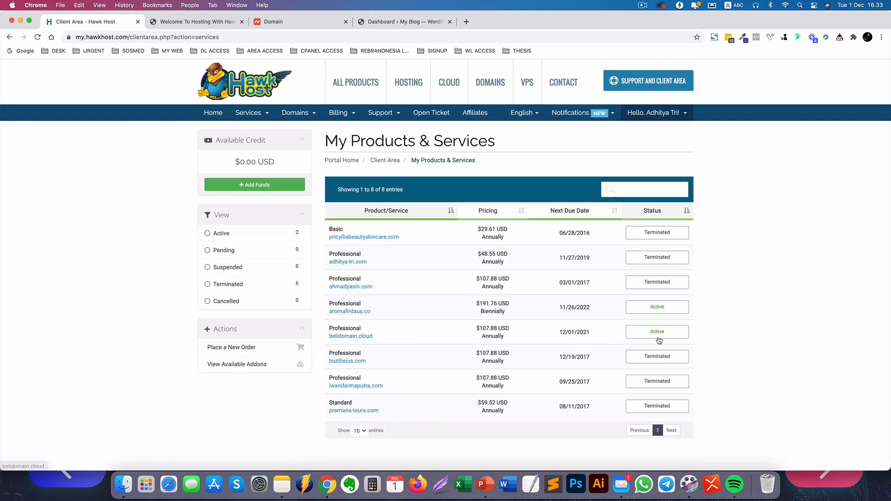
pyautogui.click(663, 339)
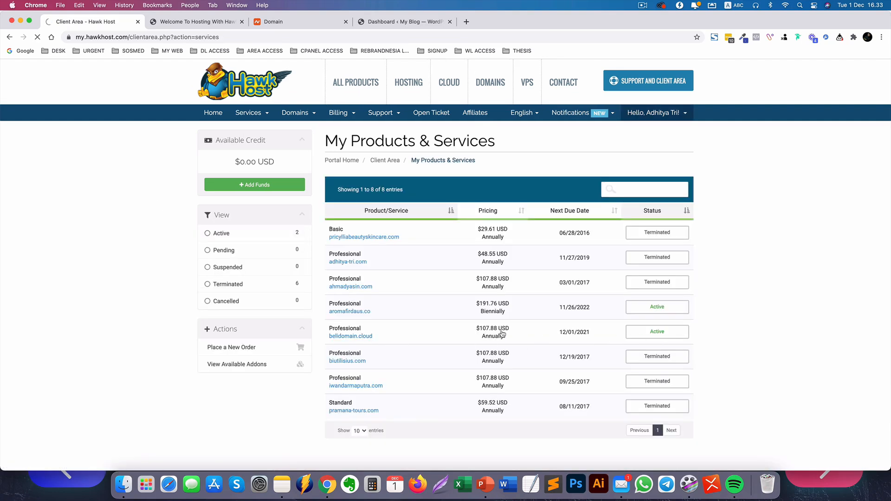
pyautogui.scroll(-10, 407, 329)
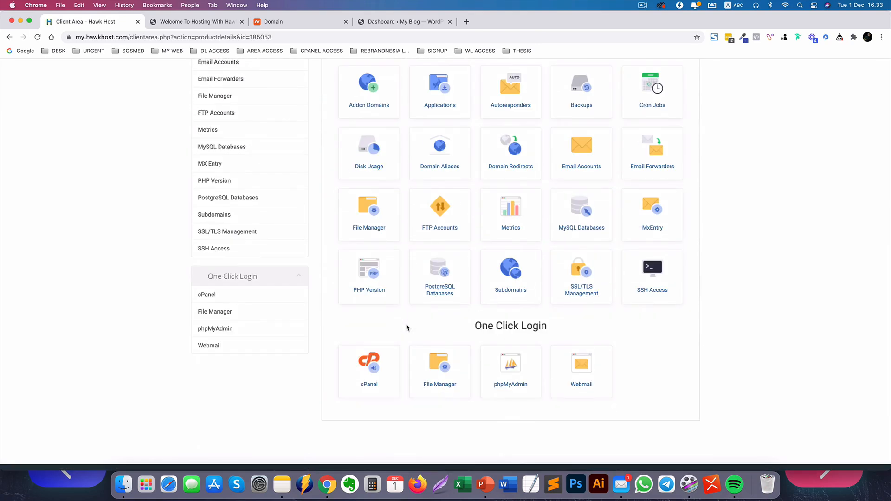
pyautogui.click(366, 364)
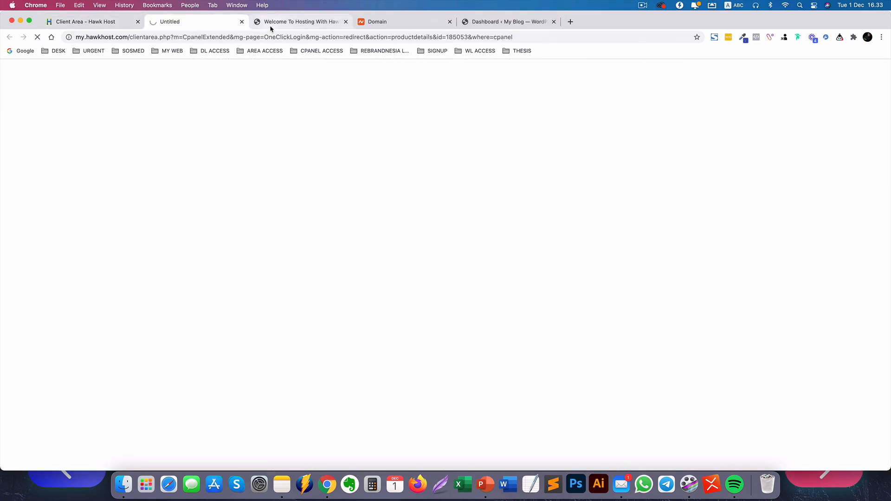
pyautogui.click(274, 22)
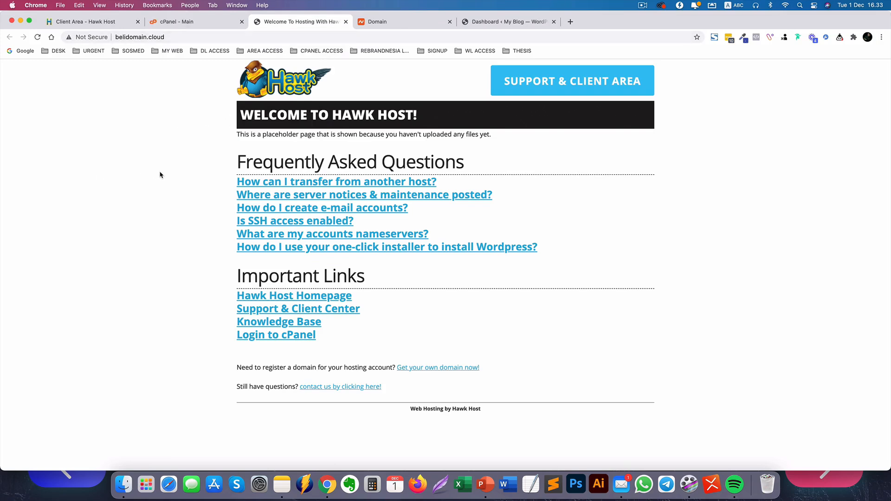
# Return to the cPanel - Main tab and scroll to WordPress under Softaculous Apps Installer.
pyautogui.click(188, 22)
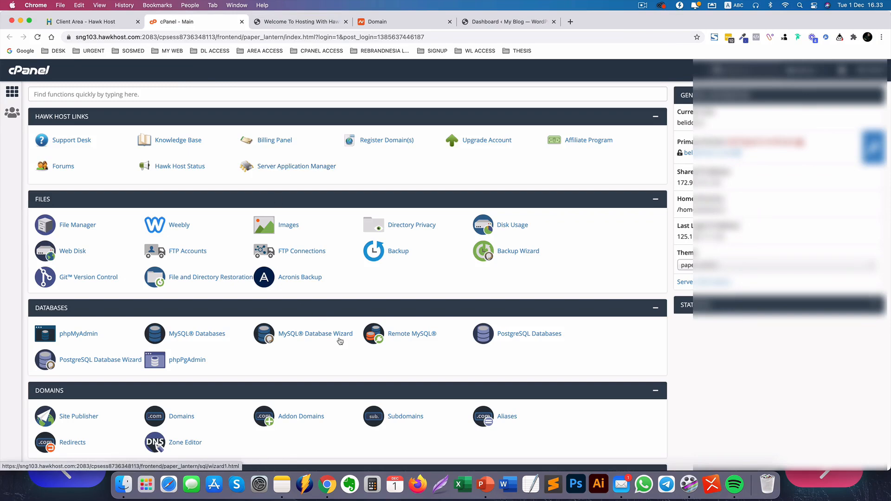
pyautogui.scroll(-3, 325, 393)
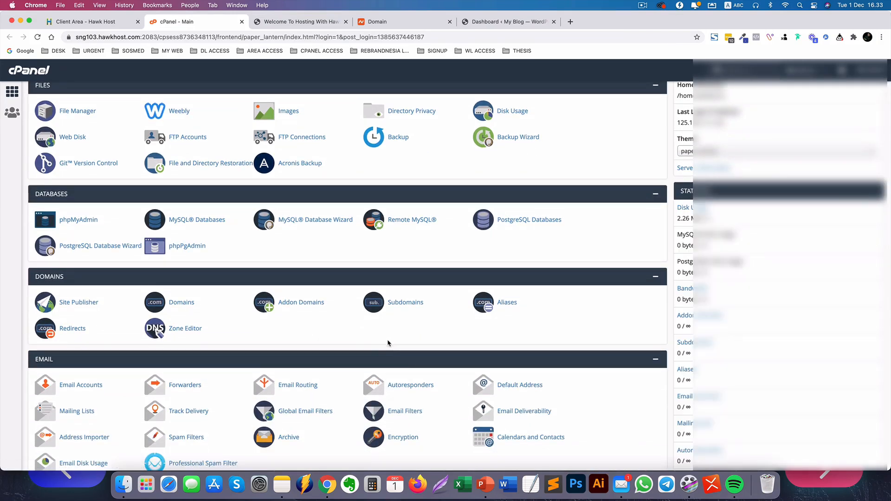
pyautogui.scroll(3, 388, 343)
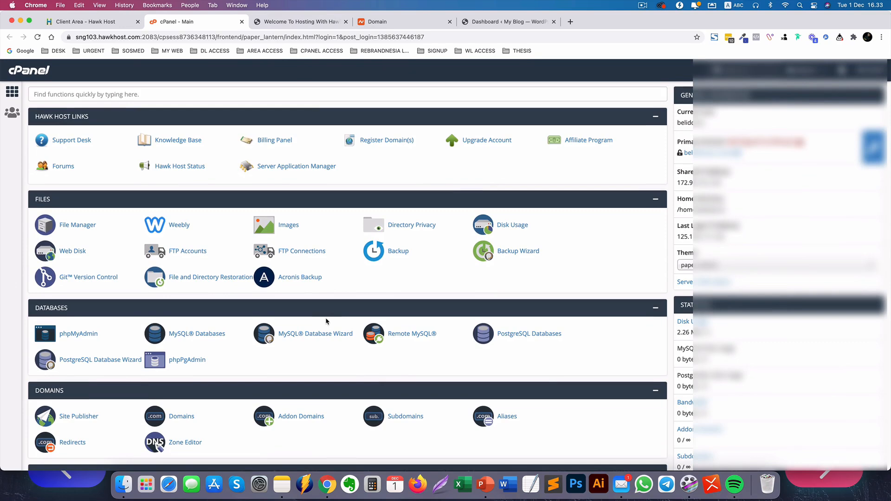
pyautogui.scroll(-15, 326, 322)
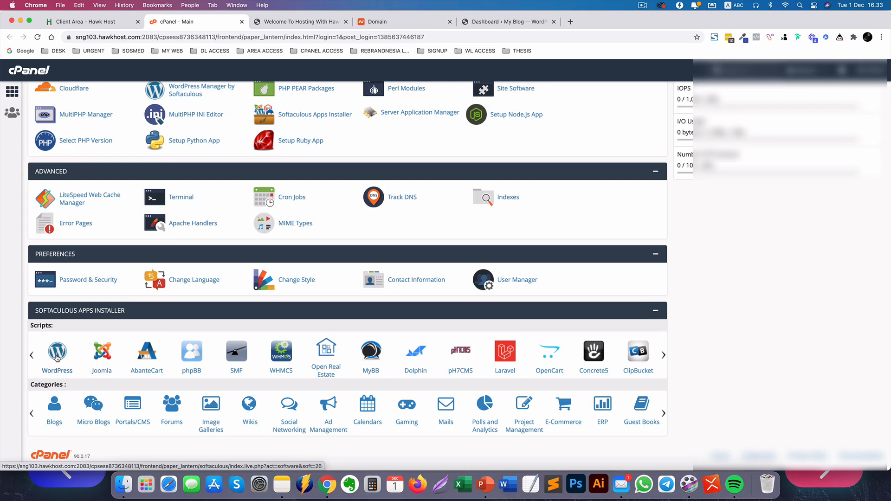
pyautogui.click(58, 359)
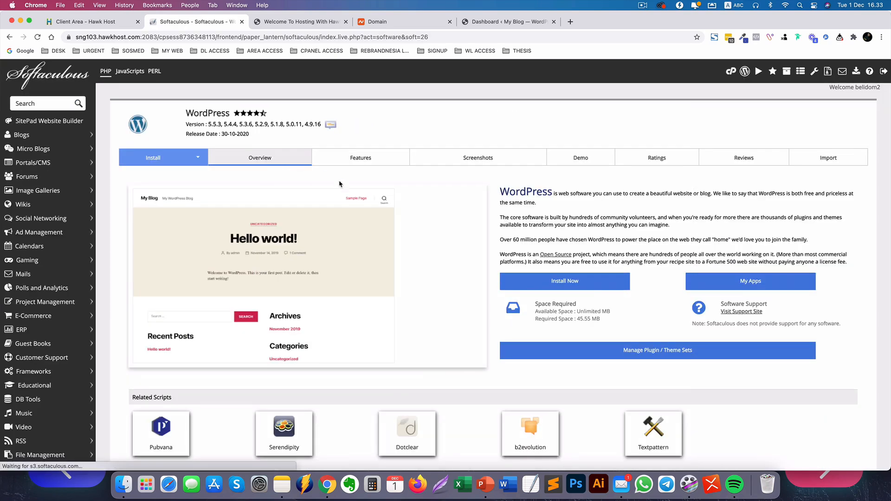
pyautogui.click(547, 287)
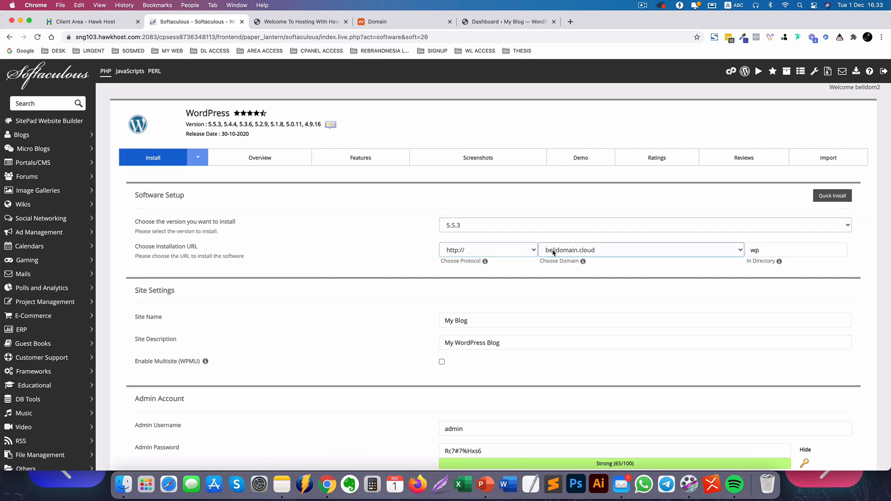
pyautogui.click(478, 245)
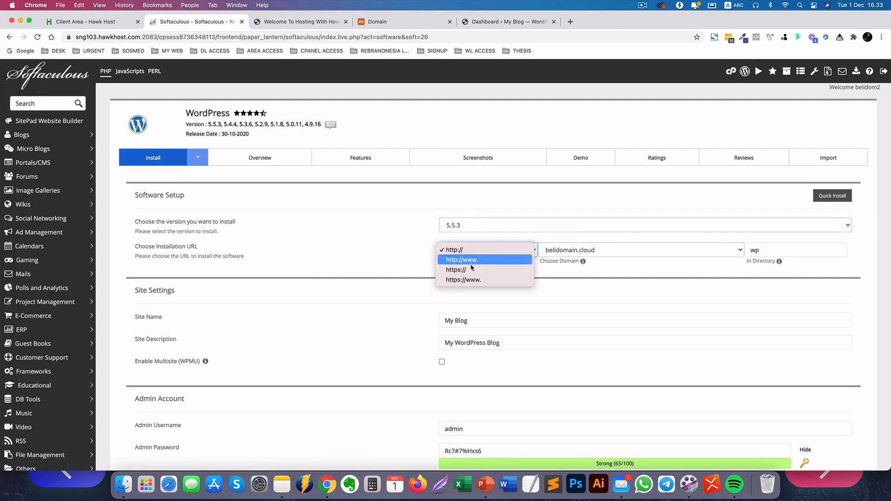
pyautogui.click(478, 270)
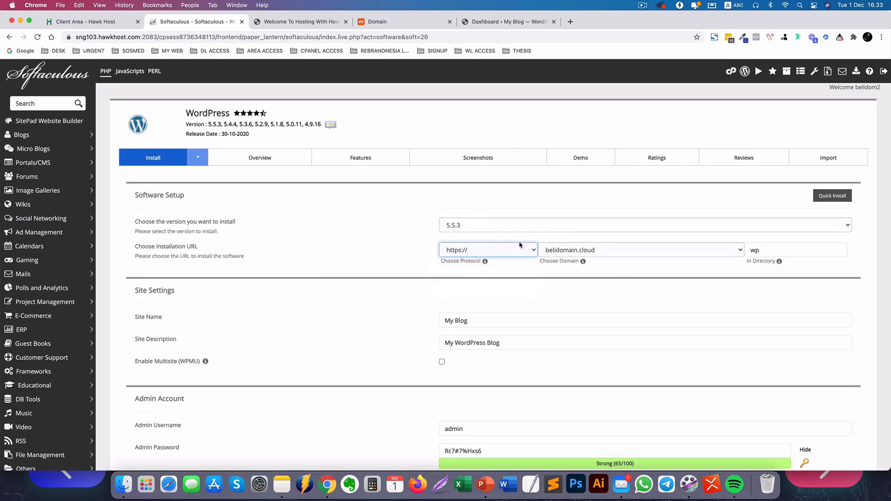
pyautogui.doubleClick(770, 250)
pyautogui.press('BackSpace')
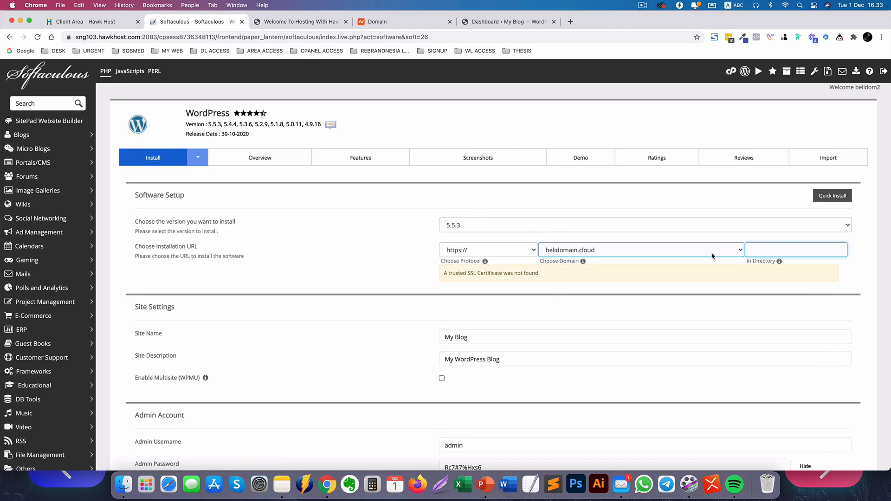
pyautogui.click(557, 284)
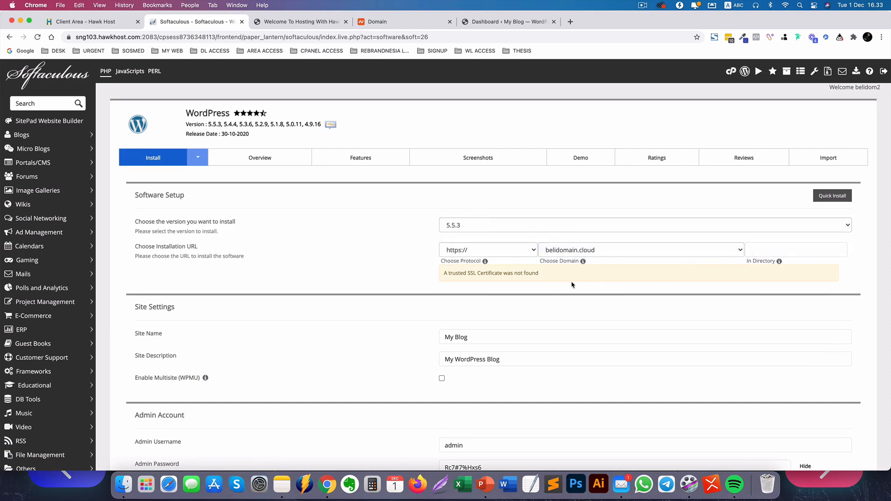
pyautogui.click(501, 251)
pyautogui.click(464, 230)
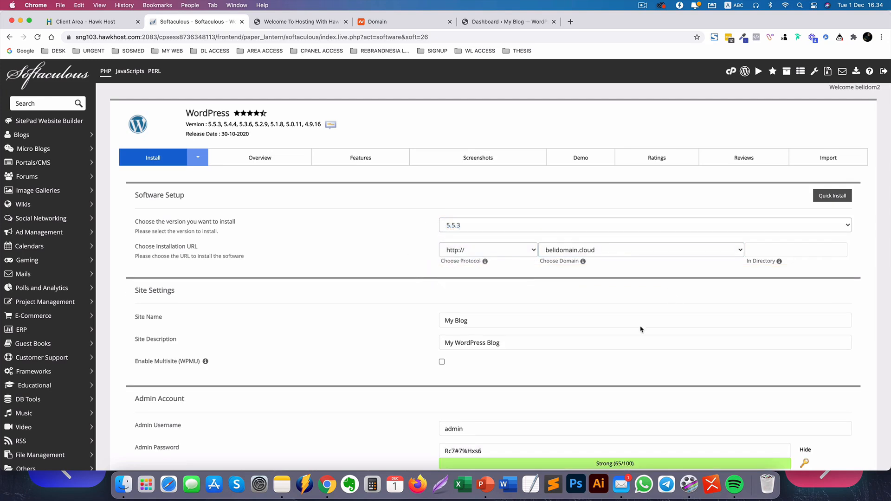
# Replace the generated admin password and fill in the admin and installation-details e-mail fields.
pyautogui.scroll(-3, 492, 357)
pyautogui.tripleClick(497, 377)
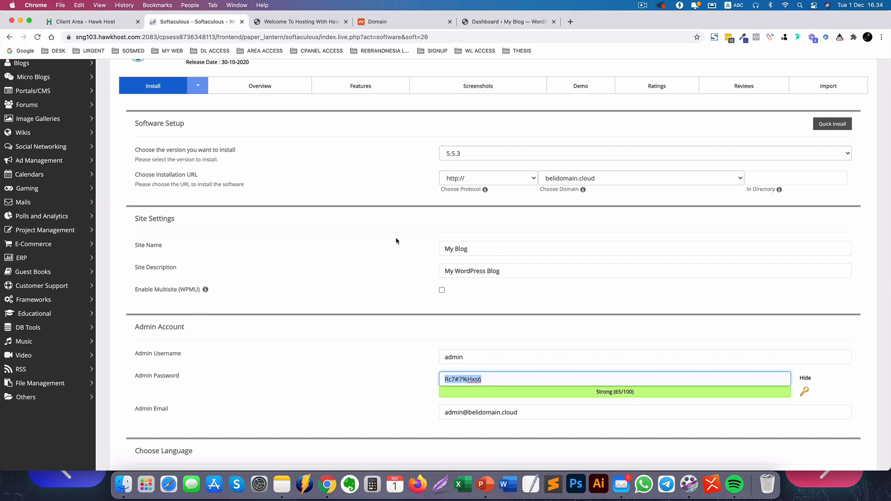
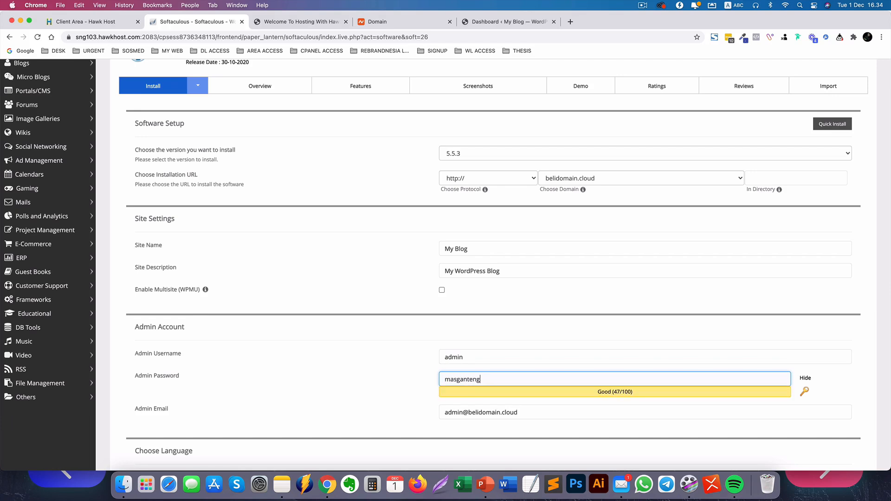
pyautogui.scroll(-5, 385, 293)
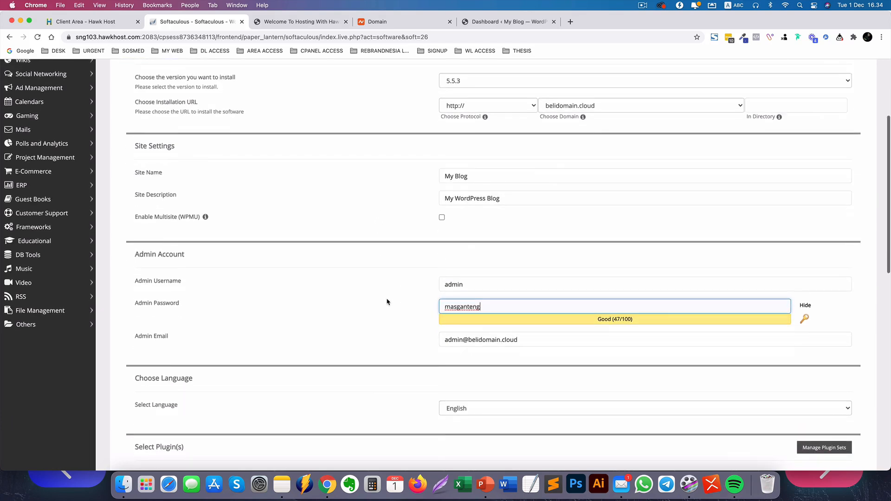
pyautogui.moveTo(527, 314); pyautogui.dragTo(276, 309)
pyautogui.write('ad')
pyautogui.click(468, 338)
pyautogui.scroll(-10, 400, 333)
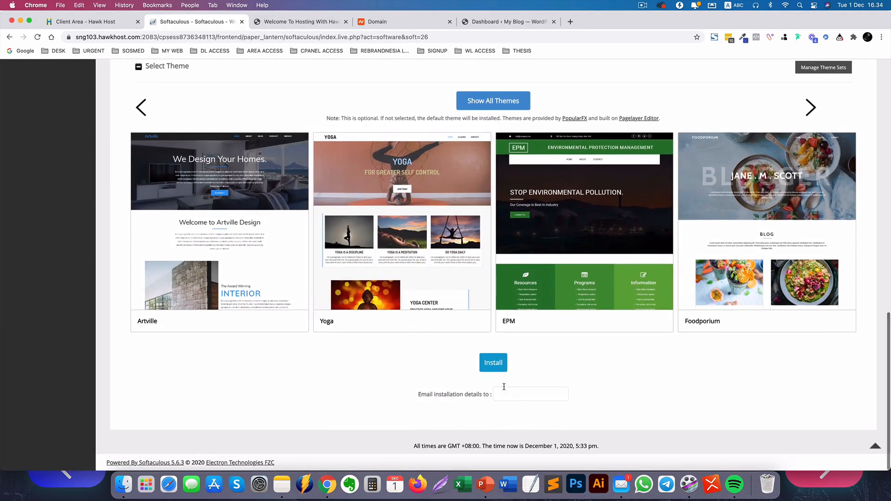
pyautogui.click(506, 390)
pyautogui.click(508, 410)
pyautogui.scroll(4, 372, 381)
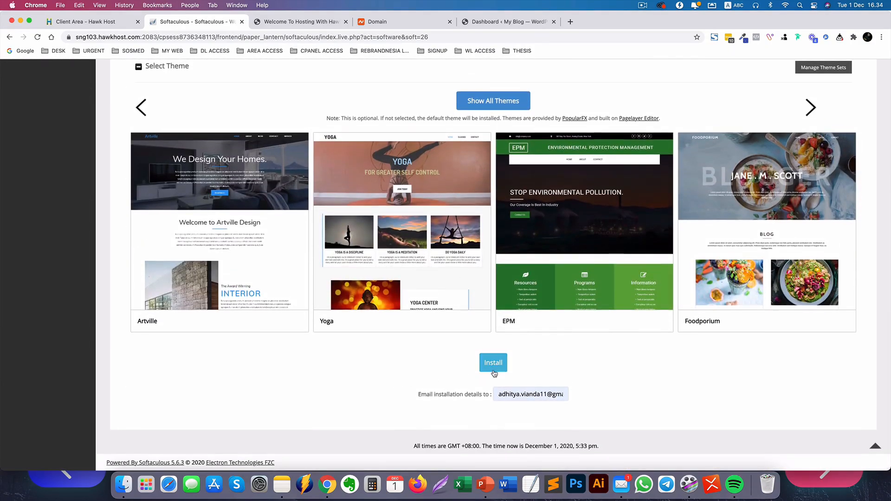
# Run the installation and copy the resulting wp-admin URL.
pyautogui.click(494, 371)
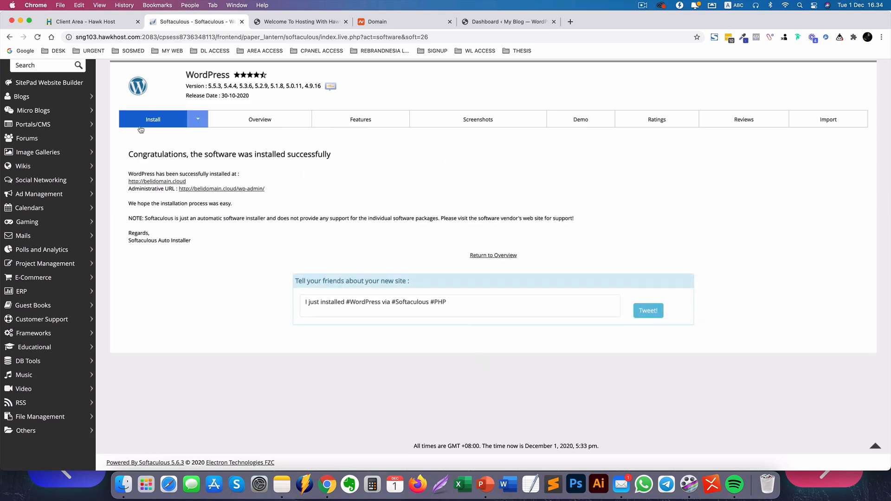
pyautogui.moveTo(272, 190); pyautogui.dragTo(179, 190)
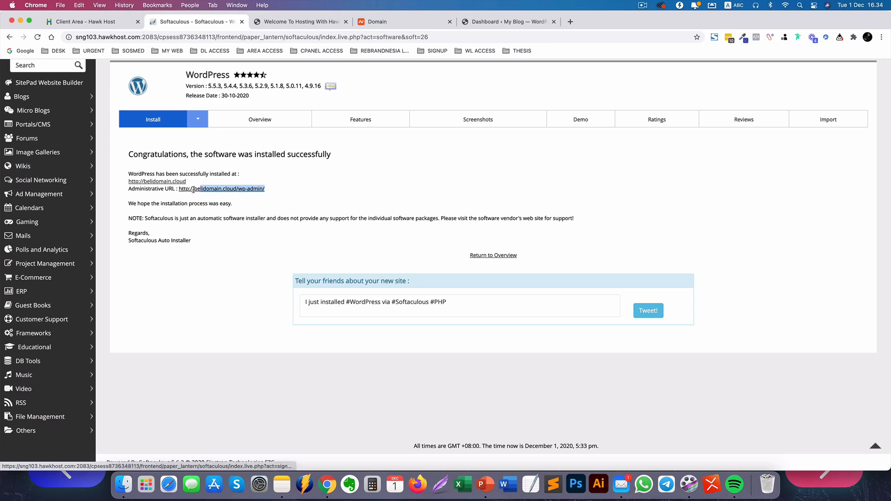
pyautogui.rightClick(188, 192)
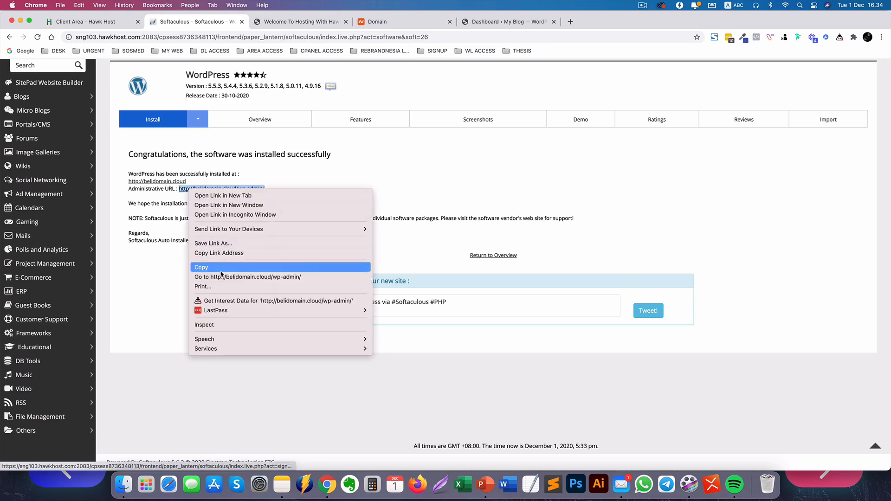
pyautogui.click(195, 270)
# Load the copied wp-admin URL in a new tab and log in with the admin username and password.
pyautogui.click(570, 21)
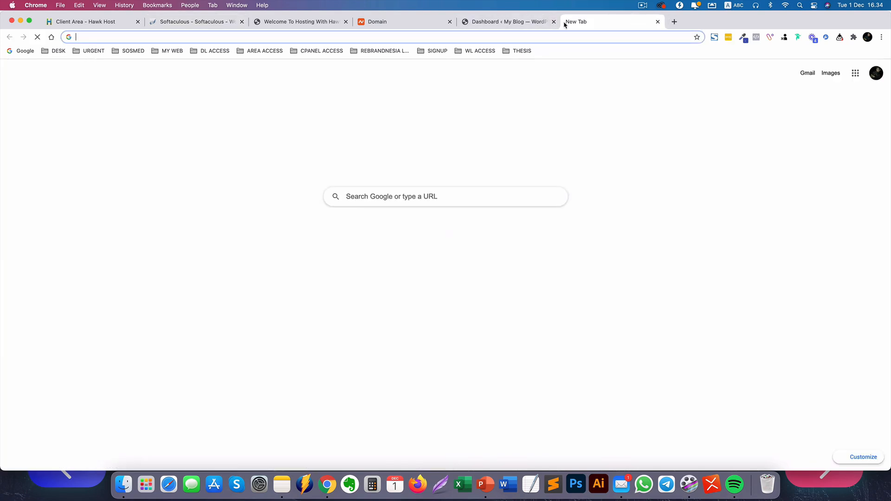
pyautogui.press('cmd+v')
pyautogui.press('Return')
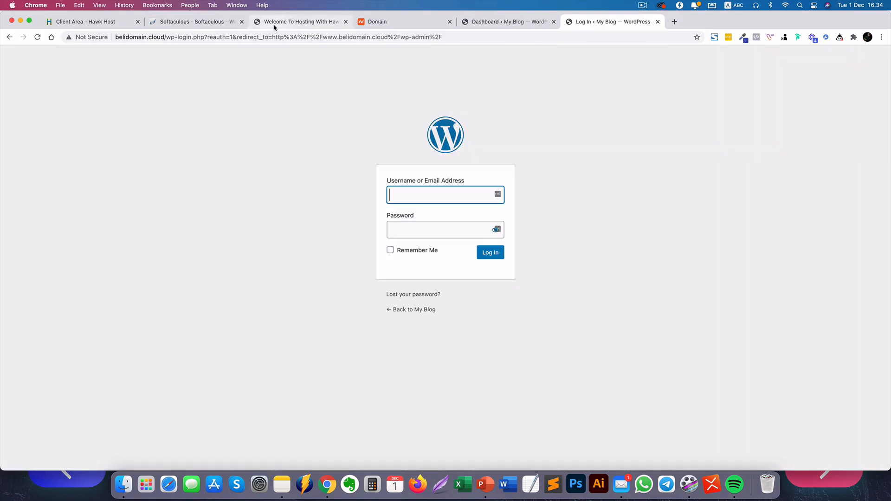
pyautogui.press('Tab')
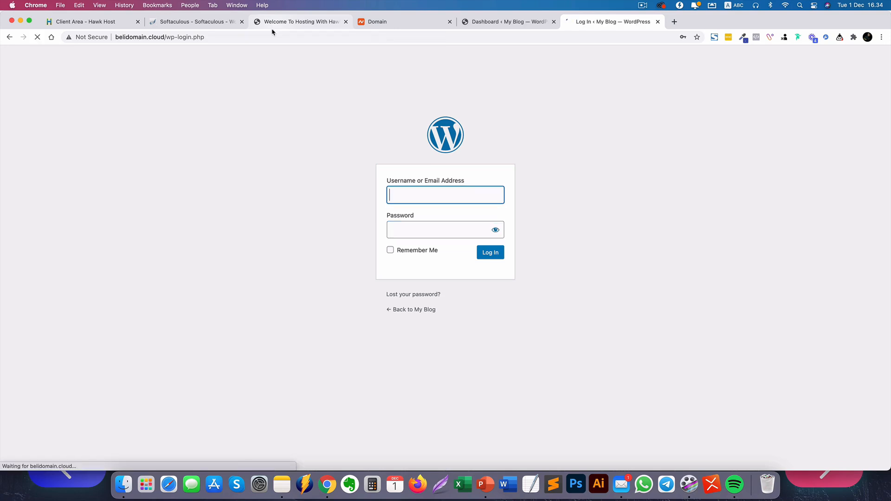
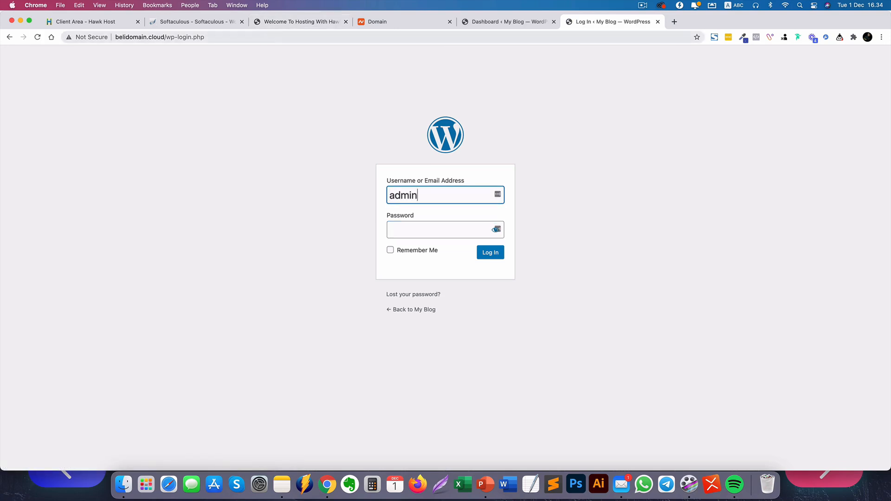
pyautogui.press('Tab')
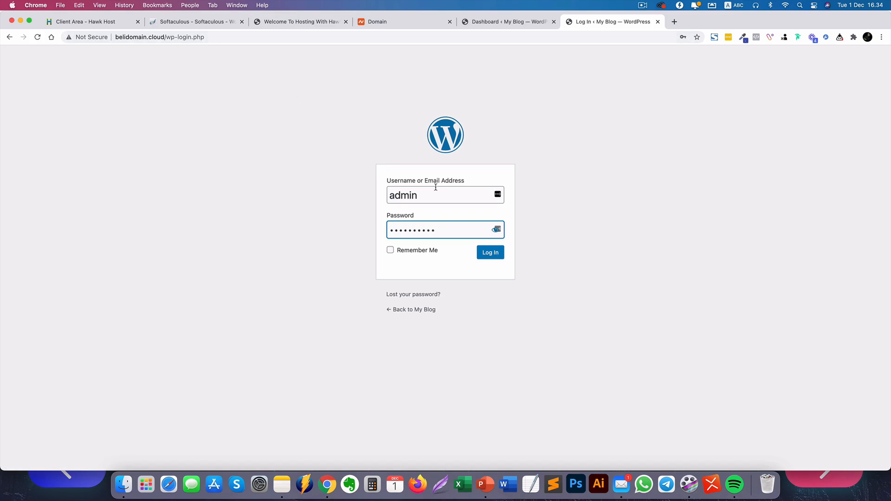
pyautogui.click(493, 253)
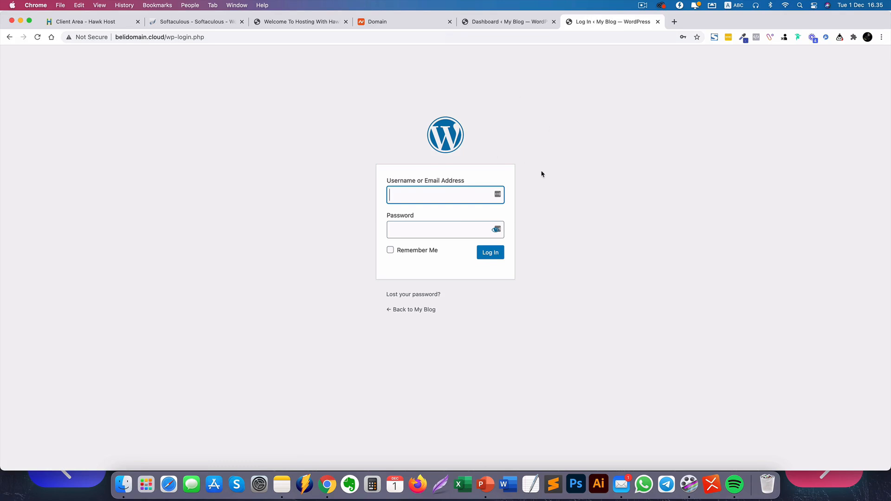
# Open Softaculous's Administrative URL in a new tab to view the My Blog dashboard.
pyautogui.click(496, 18)
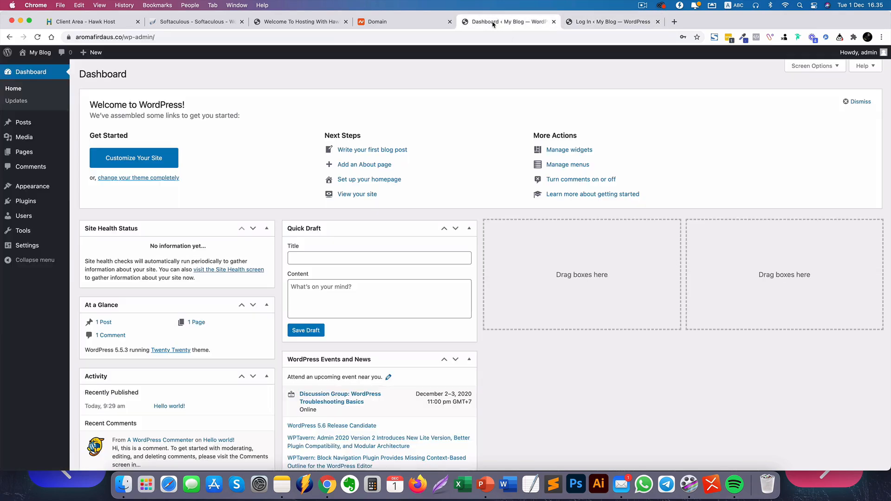
pyautogui.click(204, 22)
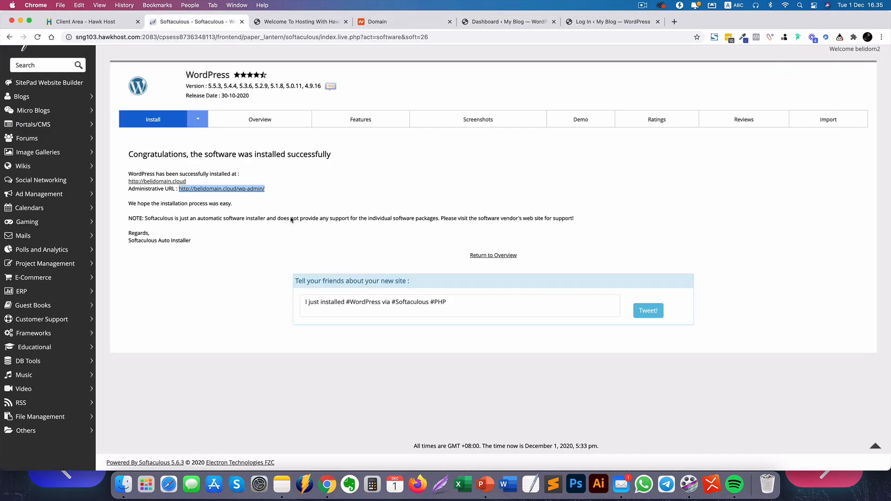
pyautogui.click(254, 198)
pyautogui.rightClick(247, 189)
pyautogui.click(255, 195)
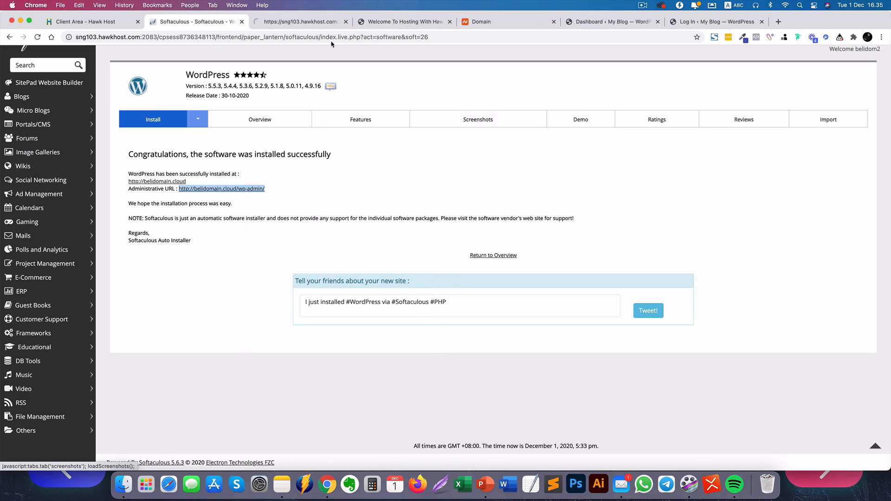
pyautogui.click(297, 26)
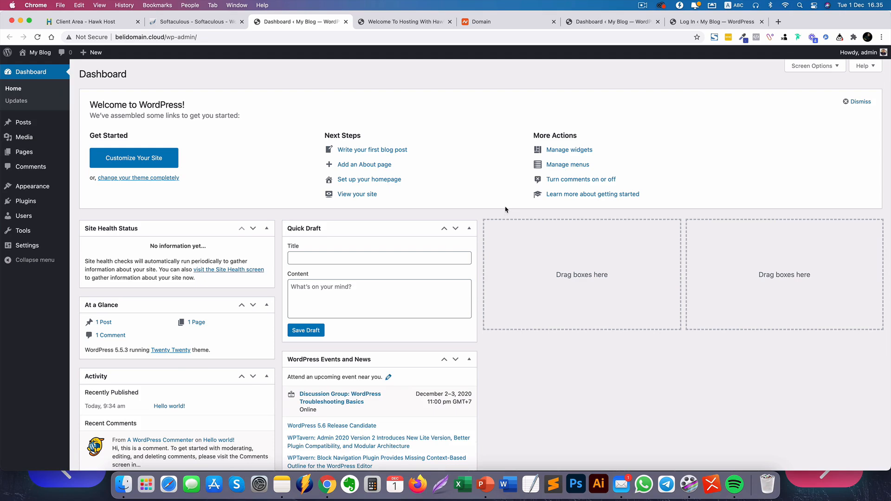
# Go to wordpress.org in a new tab.
pyautogui.click(779, 22)
pyautogui.write('wordprr')
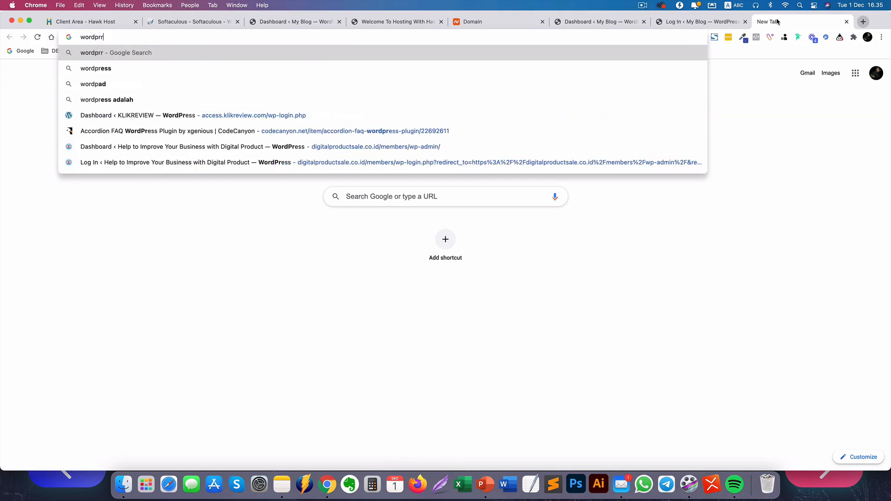
pyautogui.press('BackSpace')
pyautogui.write('ess.ir')
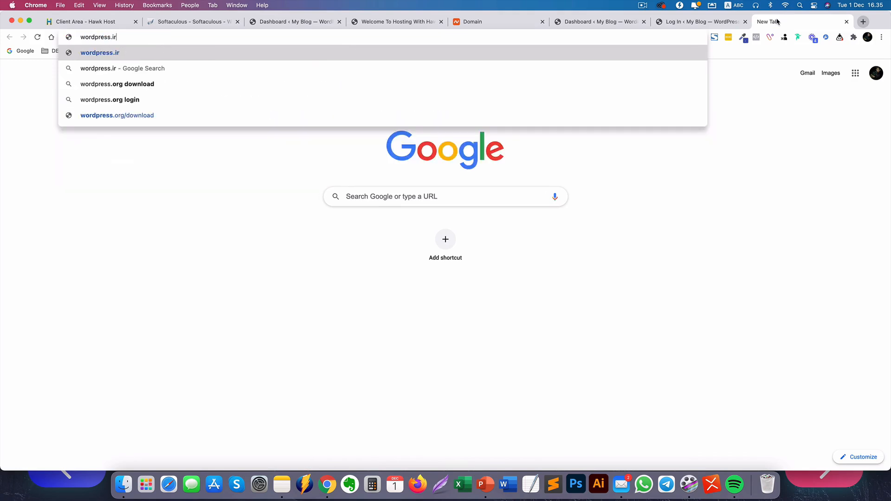
pyautogui.press('BackSpace')
pyautogui.press('BackSpace')
pyautogui.write('org')
pyautogui.press('Return')
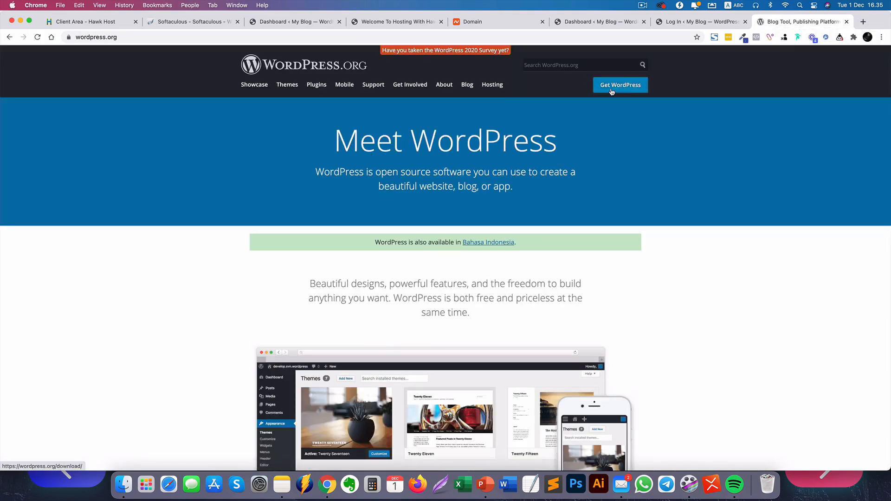
# Download WordPress 5.5.3 and open wordpress-5.5.3.zip from the download bar.
pyautogui.click(612, 92)
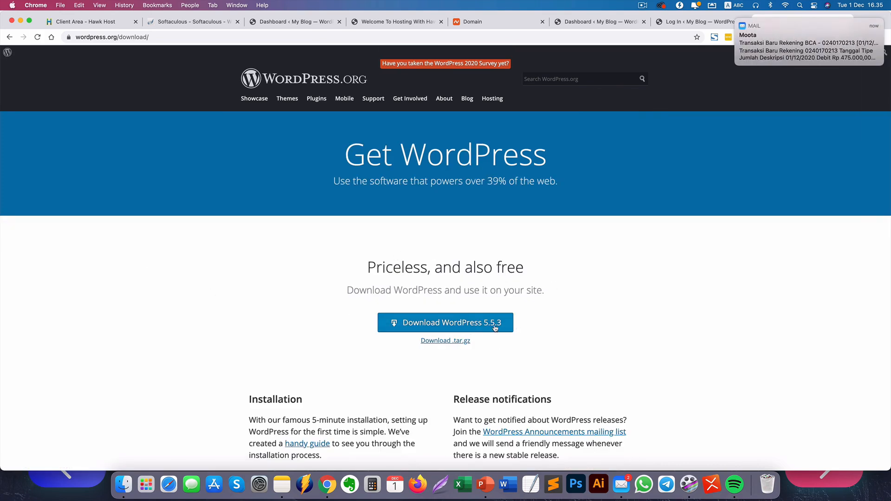
pyautogui.click(442, 328)
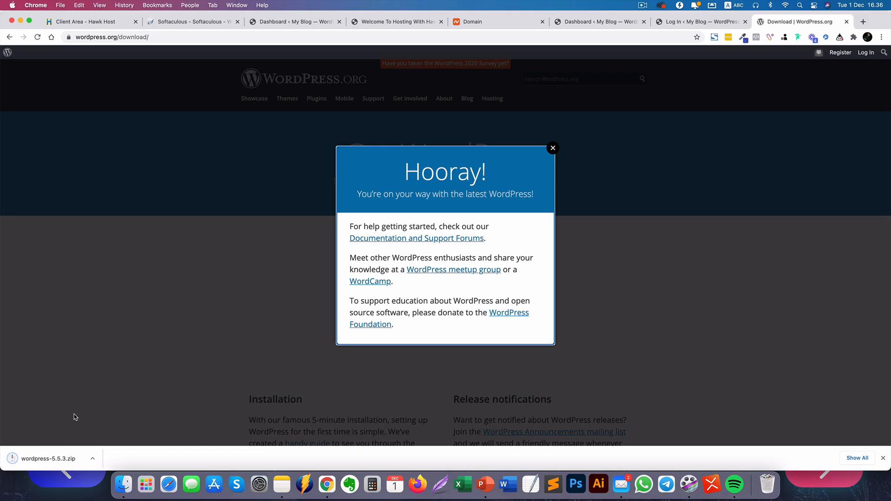
pyautogui.click(28, 459)
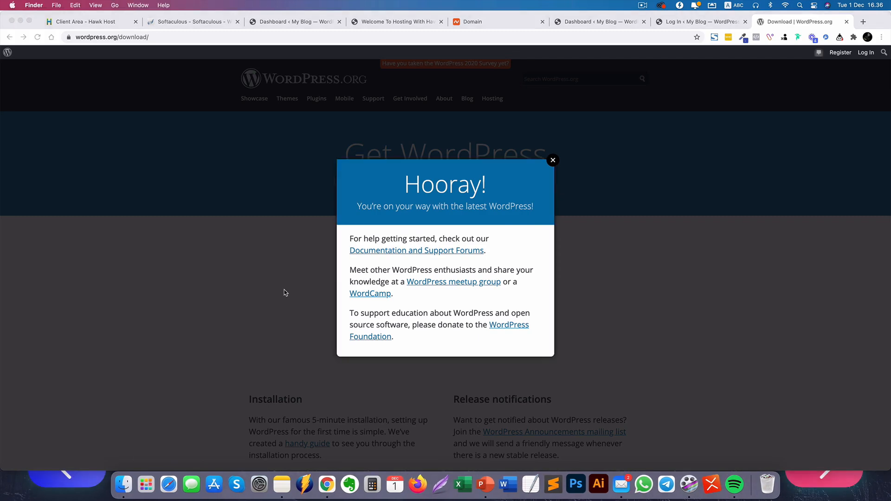
# Scroll through the extracted wordpress folder in Finder, then return to the Hawk Host client area tab.
pyautogui.scroll(-2, 570, 256)
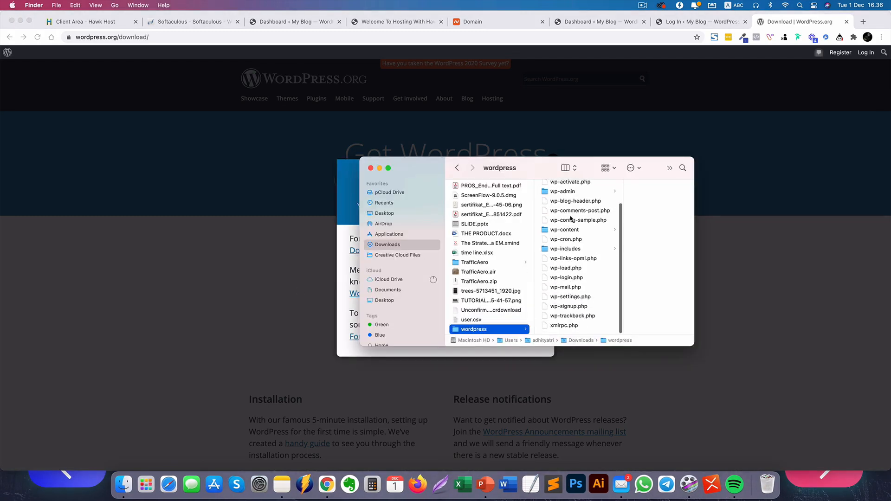
pyautogui.scroll(3, 585, 256)
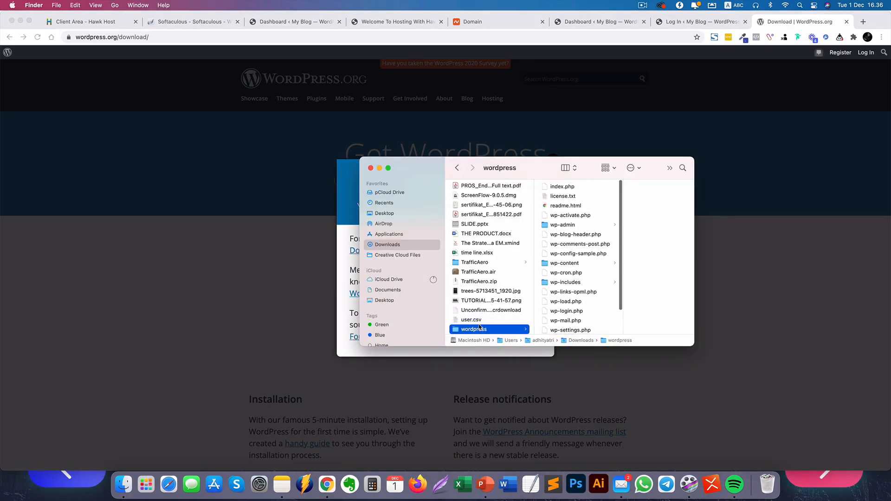
pyautogui.click(223, 337)
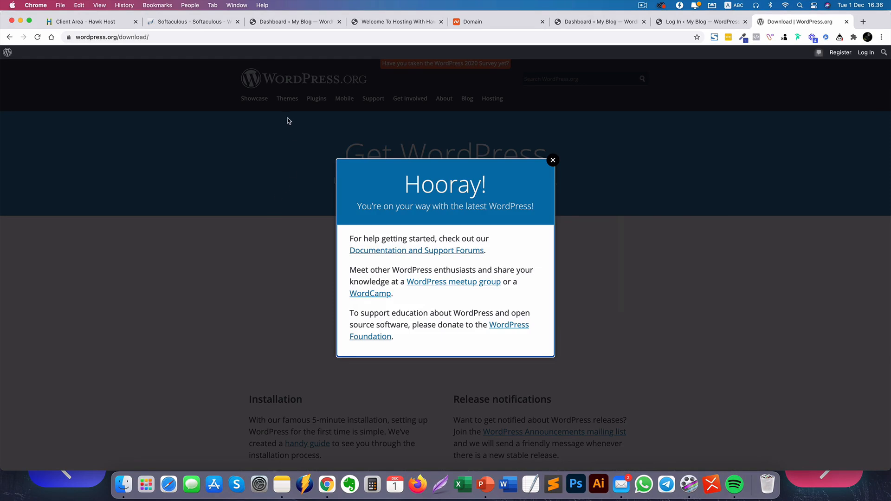
pyautogui.click(113, 24)
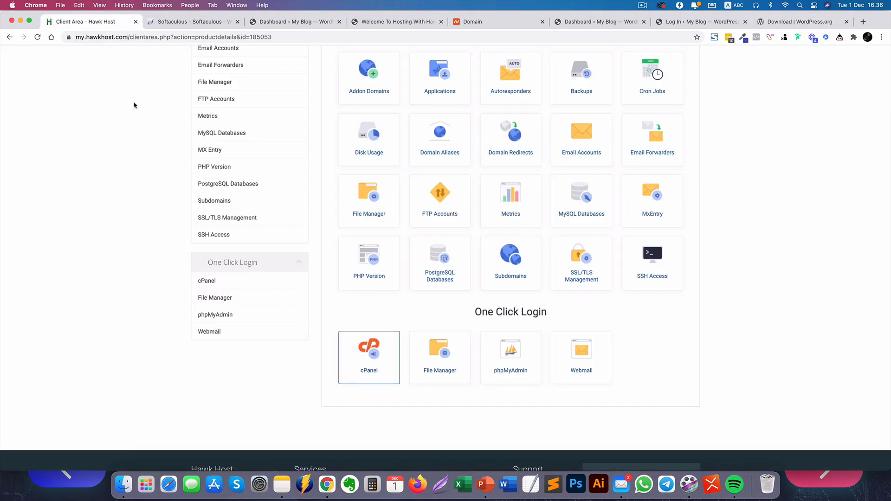
# Log into cPanel, view File Manager and the empty Addon Domains page, then return to the Client Area tab.
pyautogui.click(368, 356)
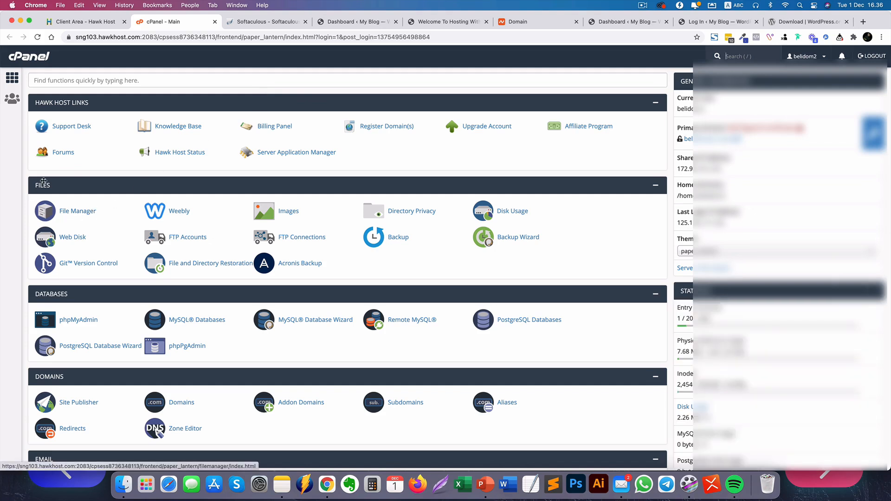
pyautogui.click(78, 211)
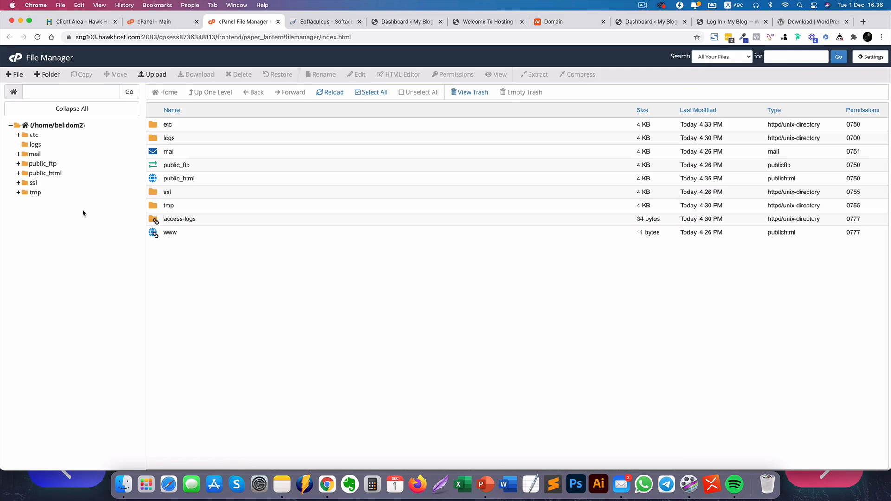
pyautogui.click(127, 26)
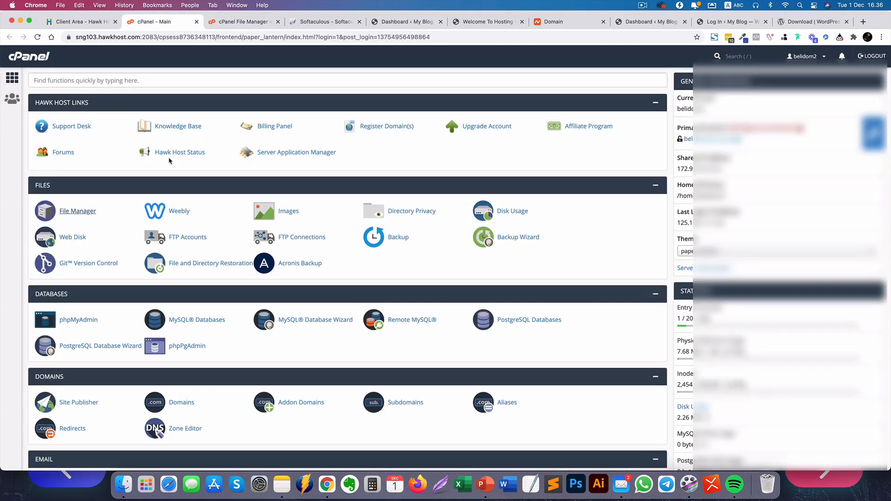
pyautogui.scroll(-3, 348, 297)
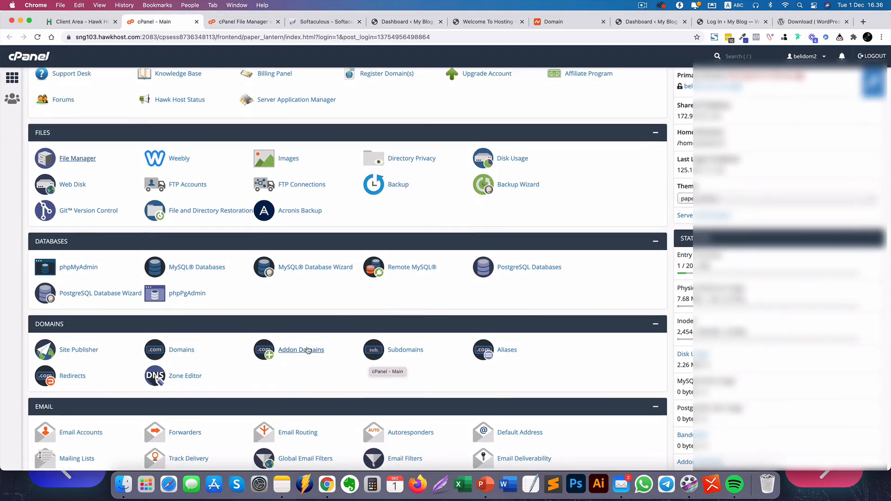
pyautogui.click(297, 354)
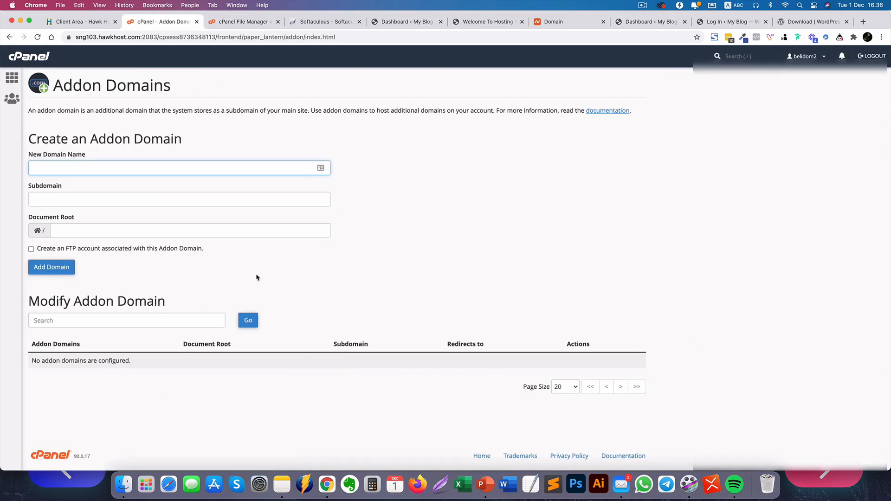
pyautogui.click(90, 22)
# From My Services, log into the aromafirdaus.co cPanel and open Addon Domains showing arraysdigital.com.
pyautogui.scroll(10, 111, 80)
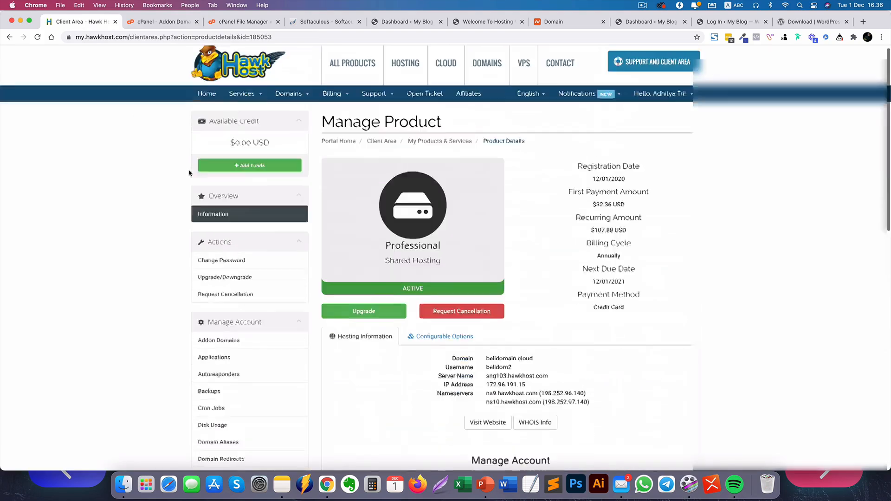
pyautogui.click(244, 99)
pyautogui.click(244, 114)
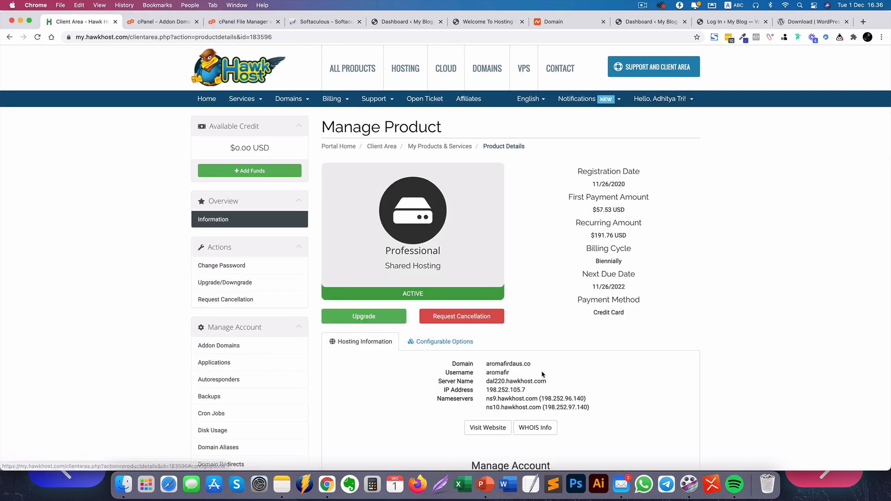
pyautogui.scroll(-5, 541, 383)
pyautogui.scroll(-10, 541, 383)
pyautogui.click(371, 242)
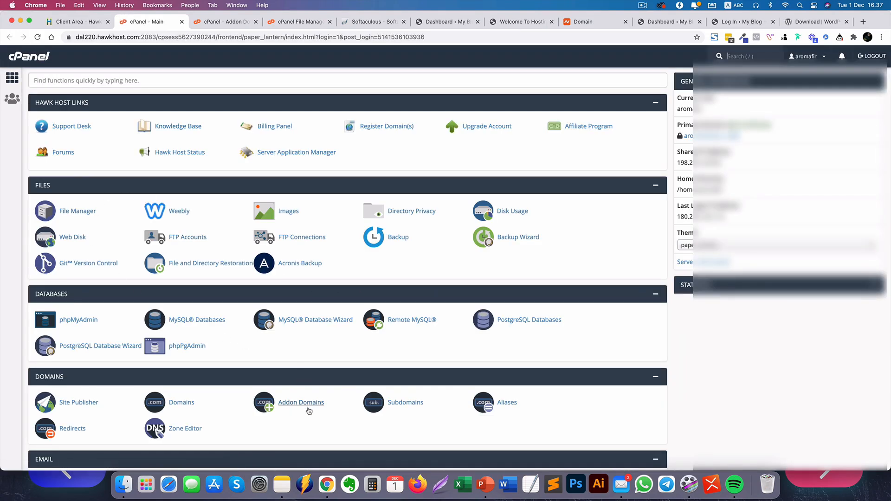
pyautogui.click(291, 409)
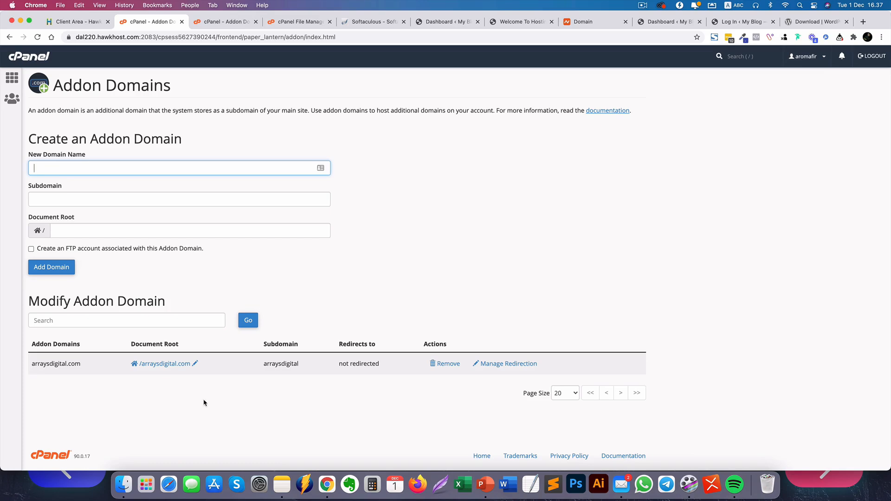
# Check the client area, then open the public_html folder in File Manager.
pyautogui.click(77, 21)
pyautogui.scroll(10, 179, 175)
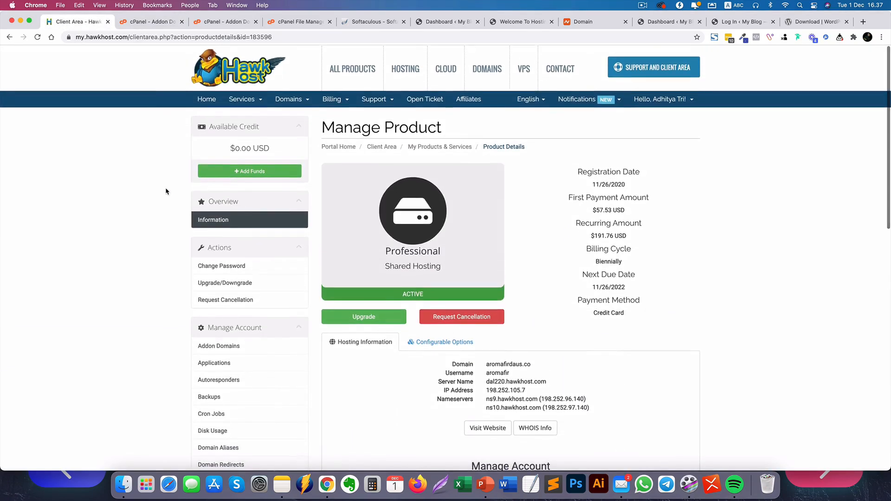
pyautogui.scroll(-2, 166, 191)
pyautogui.moveTo(532, 301); pyautogui.dragTo(480, 304)
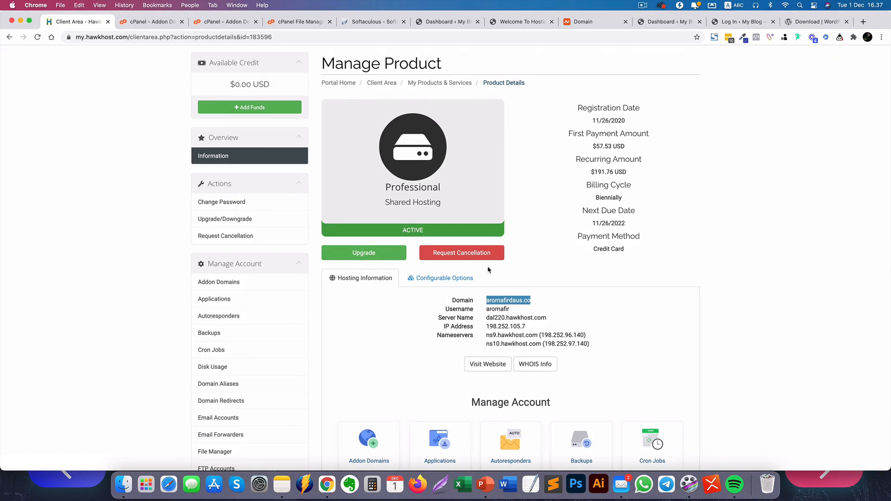
pyautogui.click(292, 26)
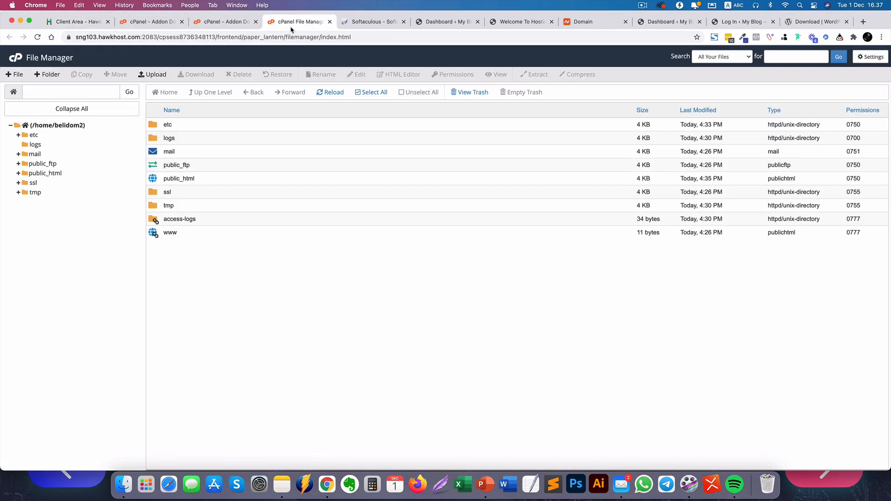
pyautogui.doubleClick(158, 180)
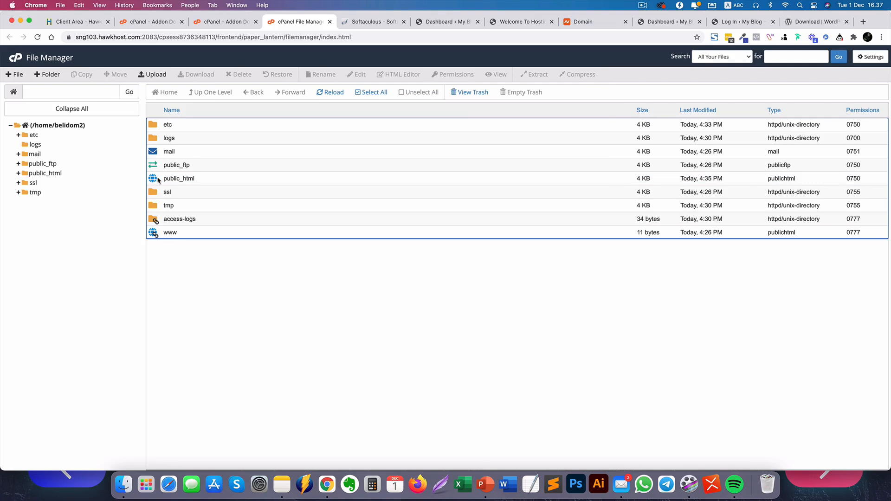
# Close the extra Addon Domains tab and switch to the 'Dashboard ‹ My Blog' tab.
pyautogui.click(165, 22)
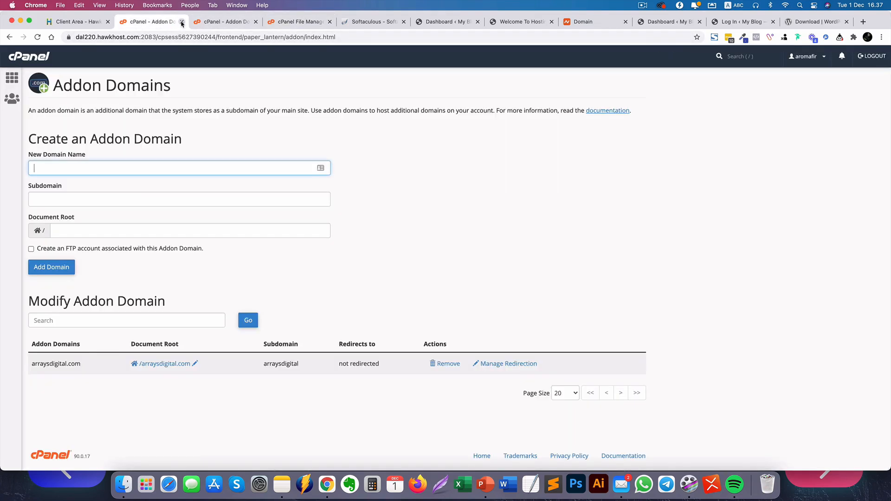
pyautogui.click(182, 21)
pyautogui.click(12, 79)
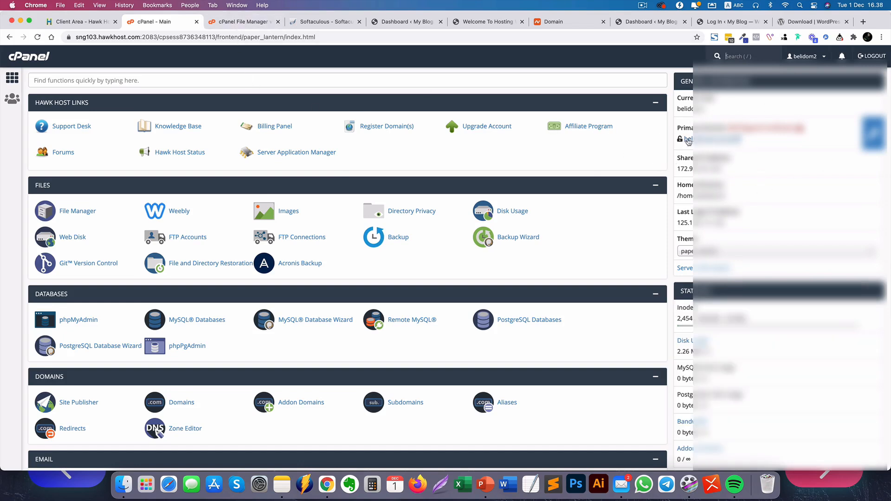
pyautogui.click(228, 23)
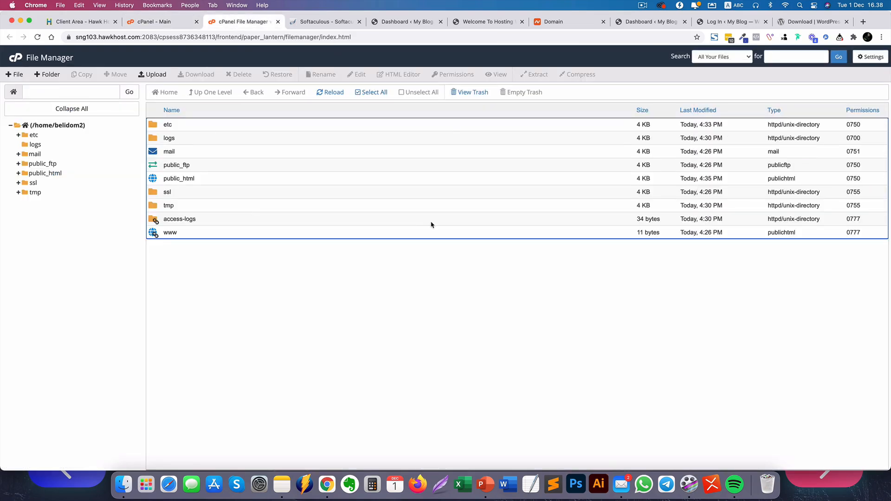
pyautogui.click(650, 22)
# View belidomain.cloud's placeholder page and WordPress dashboard, then return to the File Manager listing.
pyautogui.click(475, 22)
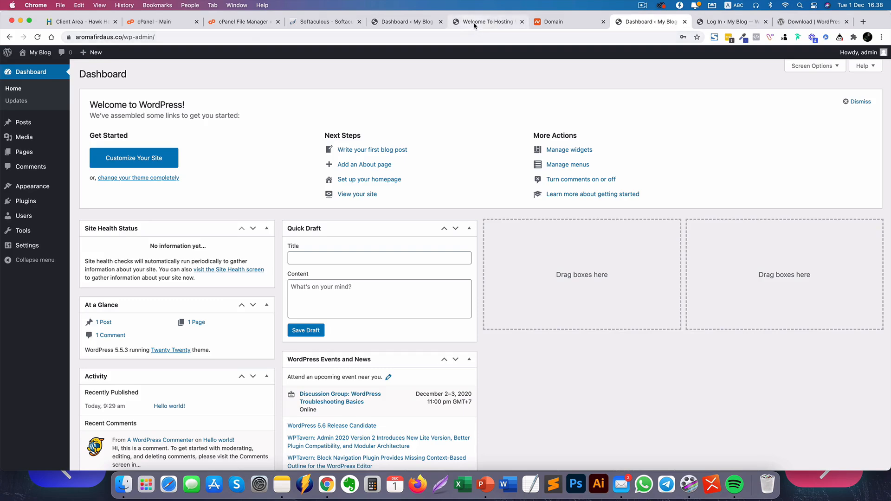
pyautogui.click(377, 24)
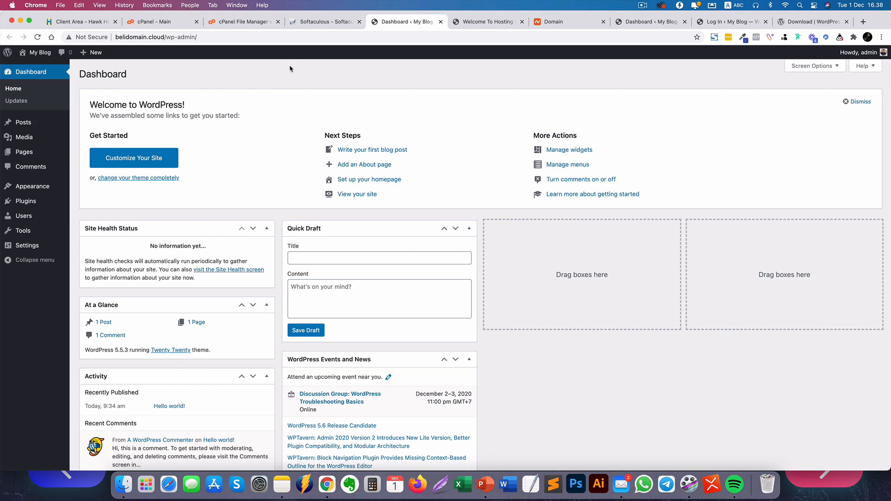
pyautogui.click(239, 21)
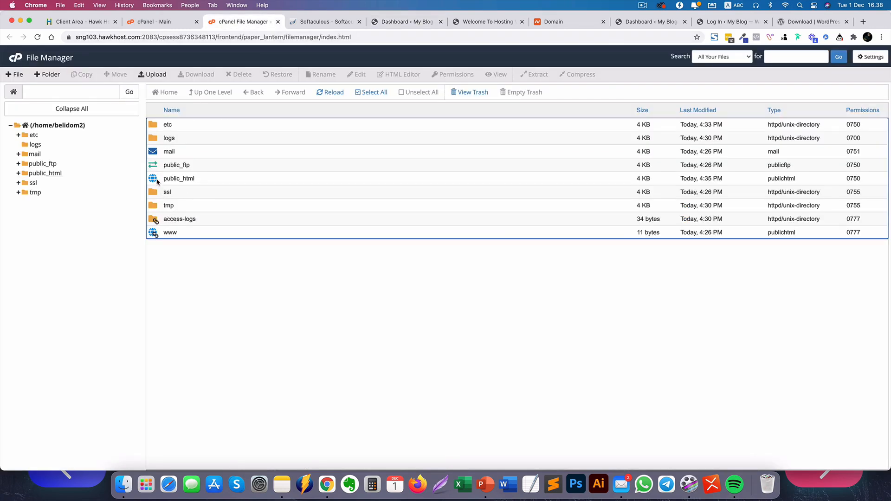
# Create an empty folder named 'member' in public_html and open it.
pyautogui.doubleClick(158, 182)
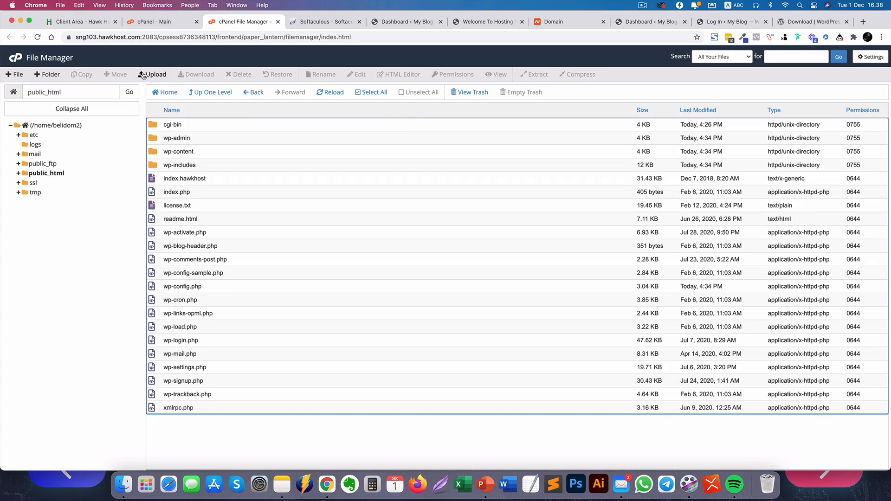
pyautogui.click(47, 75)
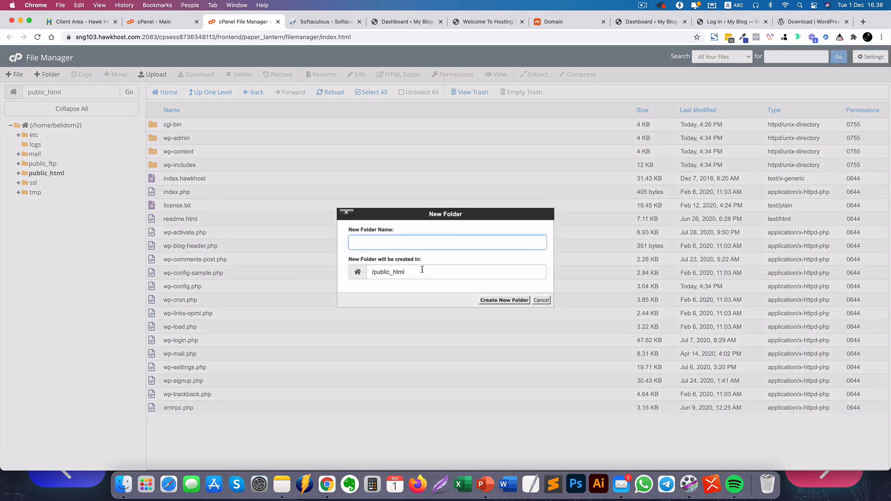
pyautogui.write('member')
pyautogui.click(486, 300)
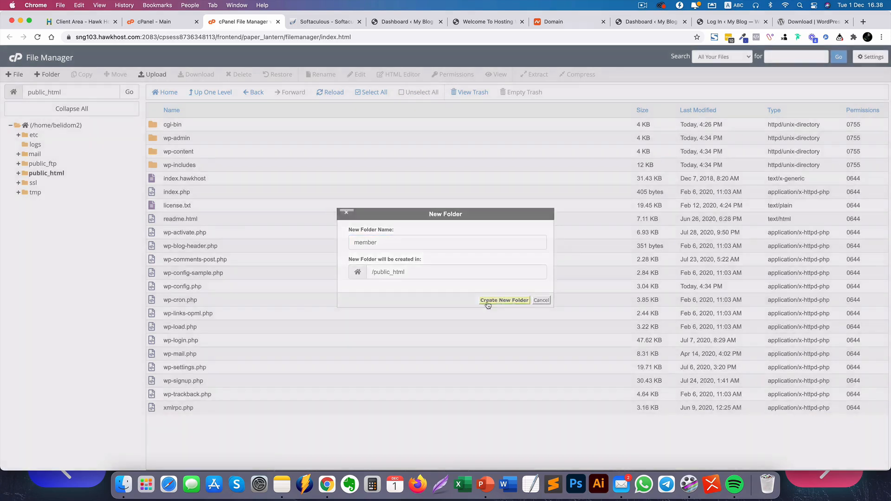
pyautogui.doubleClick(158, 140)
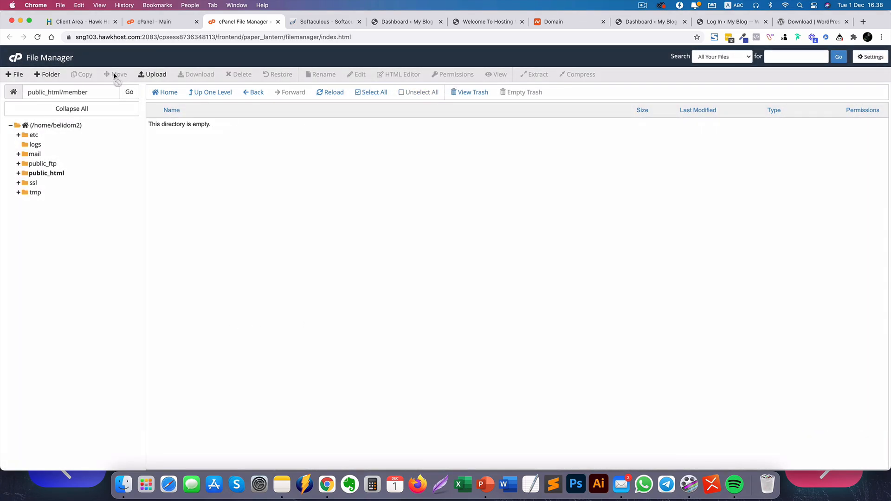
# Upload wordpress-5.5.3.zip from Downloads into public_html/member, then return to the member listing.
pyautogui.click(158, 80)
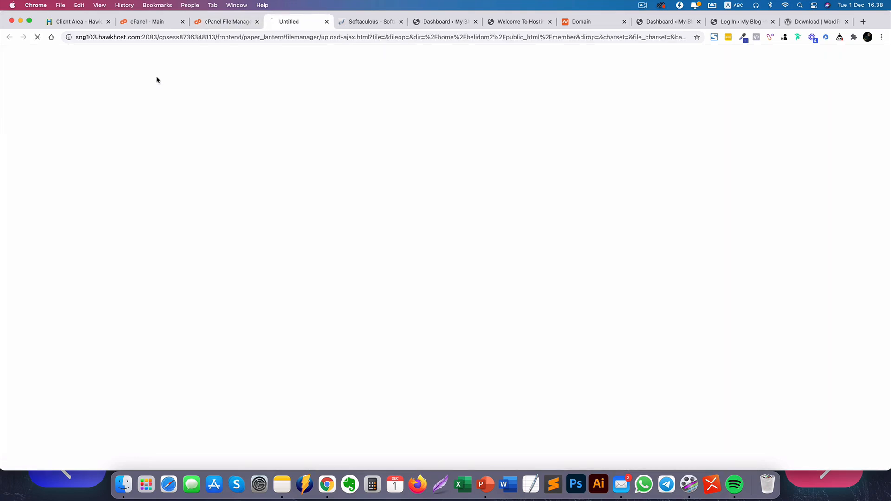
pyautogui.click(462, 195)
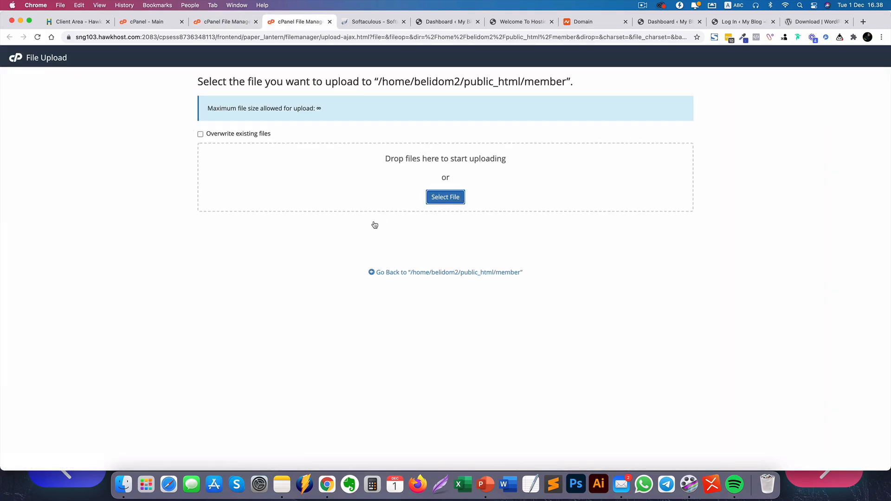
pyautogui.scroll(-15, 377, 223)
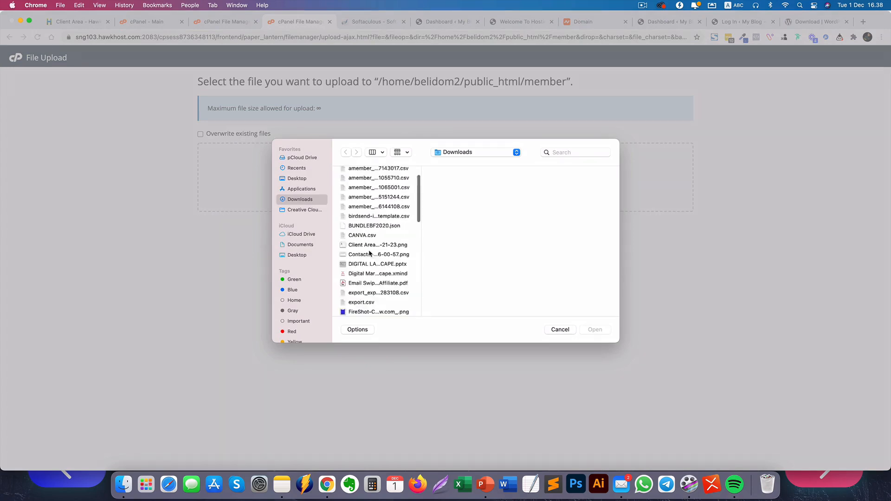
pyautogui.click(377, 298)
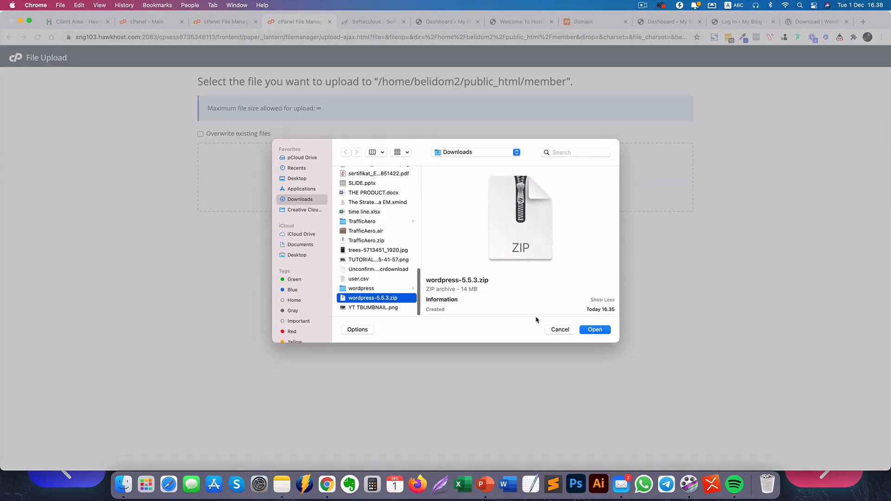
pyautogui.click(585, 329)
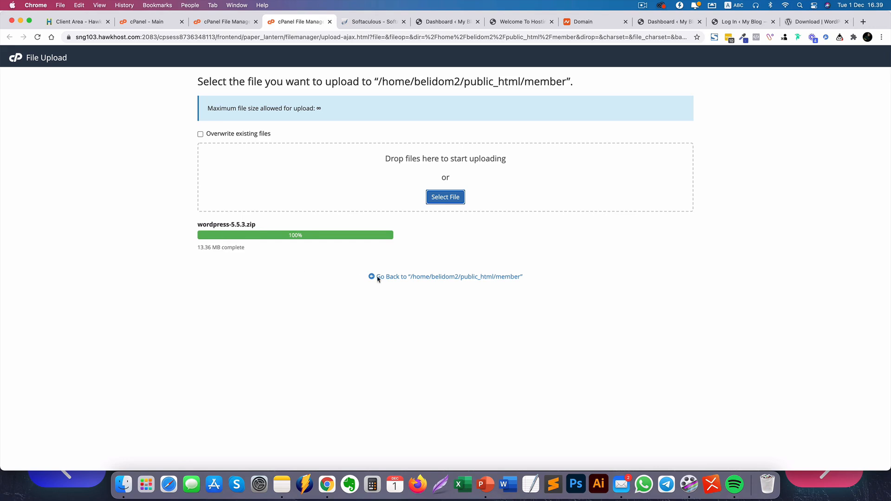
pyautogui.click(460, 282)
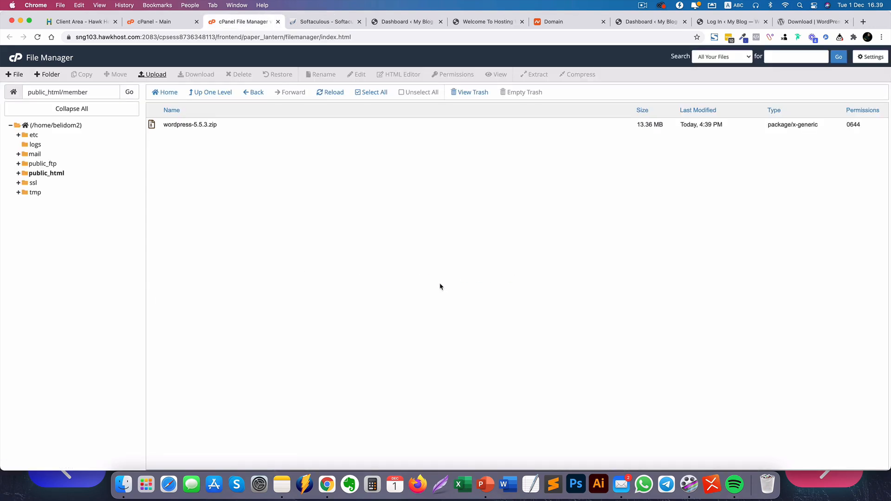
# Extract wordpress-5.5.3.zip into public_html/member and refresh the folder listing.
pyautogui.click(168, 126)
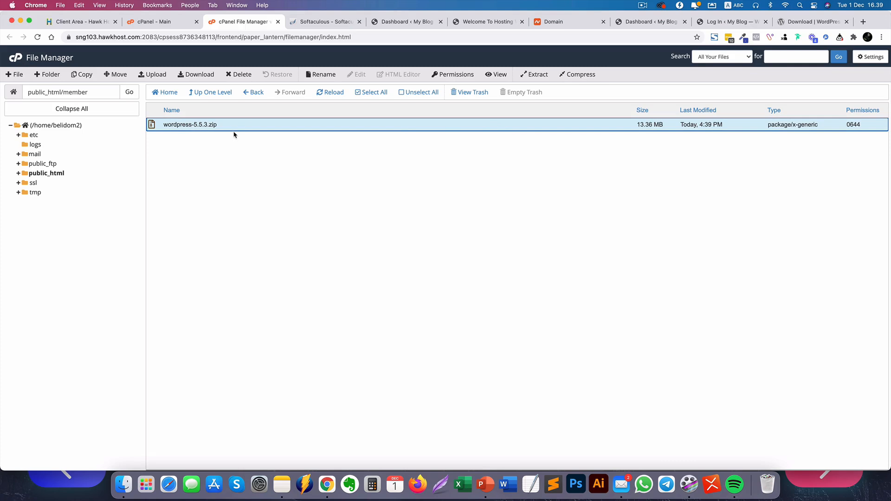
pyautogui.click(530, 76)
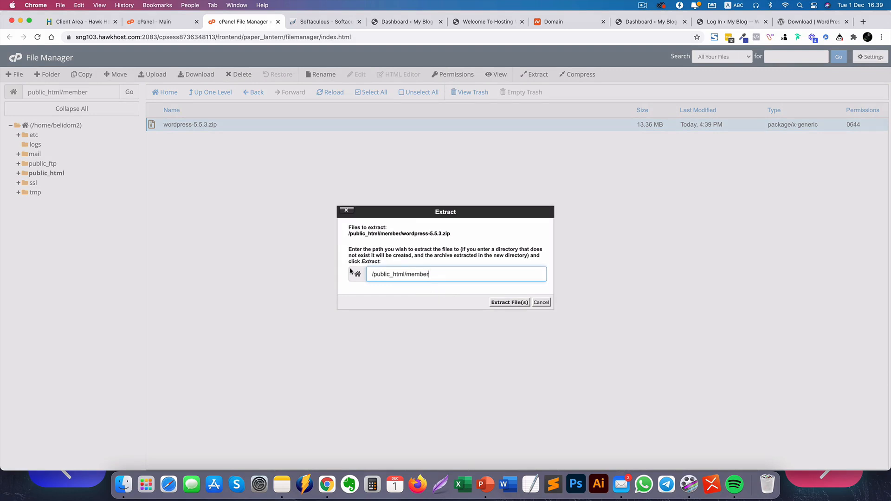
pyautogui.moveTo(407, 275); pyautogui.dragTo(442, 274)
pyautogui.click(497, 302)
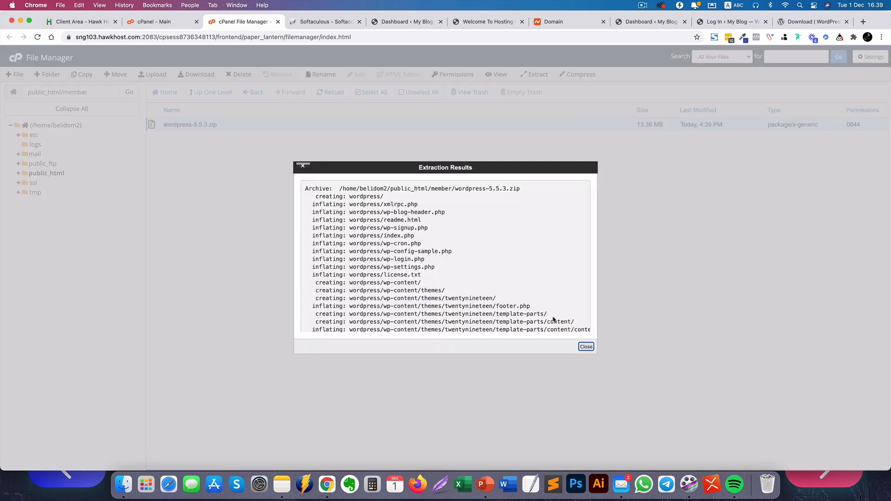
pyautogui.click(586, 347)
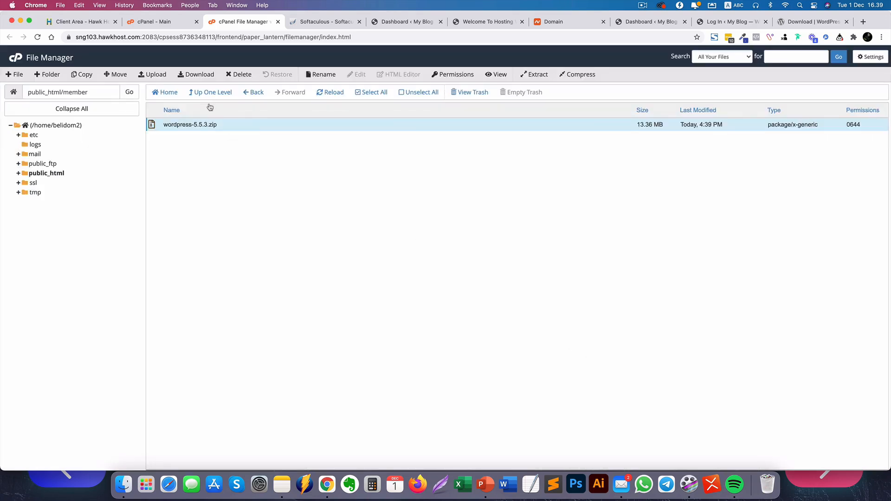
pyautogui.click(133, 95)
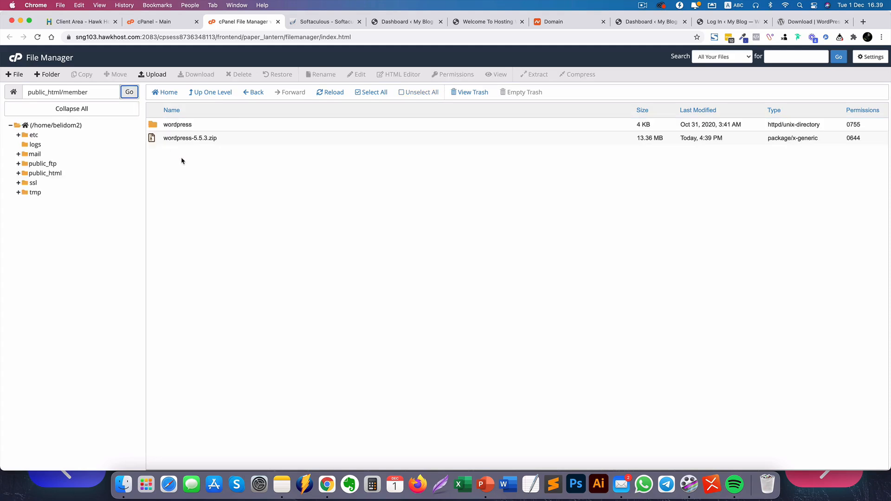
# Permanently delete the zip, skipping the trash, and open the new wordpress folder.
pyautogui.click(160, 142)
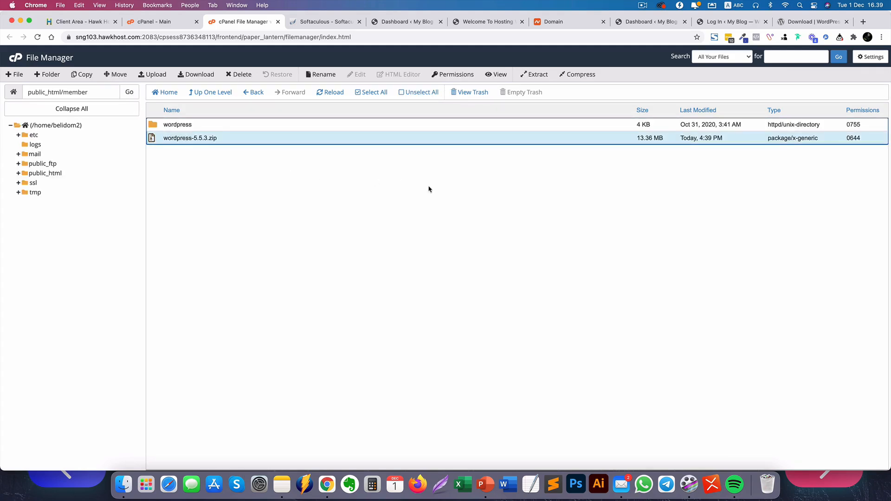
pyautogui.click(239, 74)
pyautogui.click(379, 263)
pyautogui.click(516, 285)
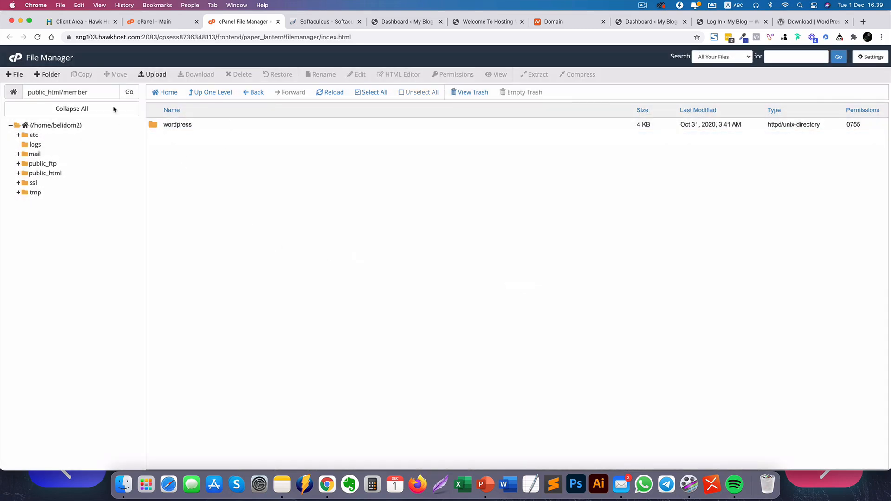
pyautogui.doubleClick(152, 125)
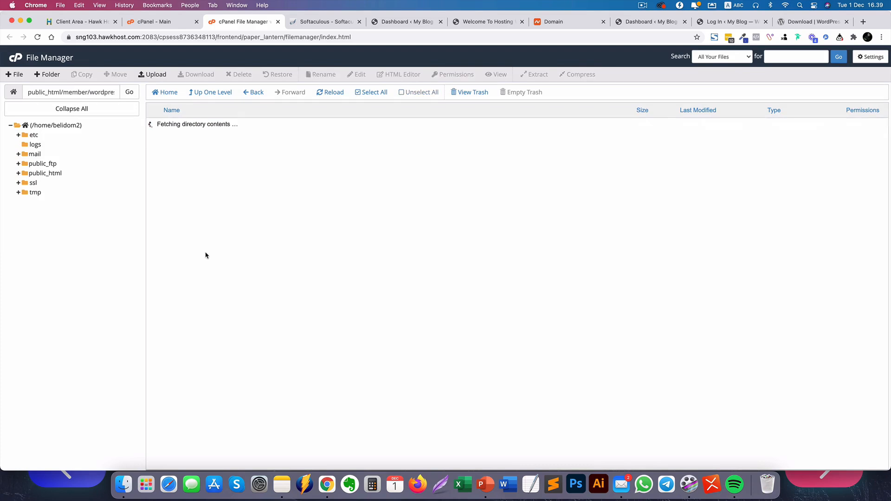
# Move all WordPress files and folders from wordpress up into /public_html/member/.
pyautogui.click(158, 129)
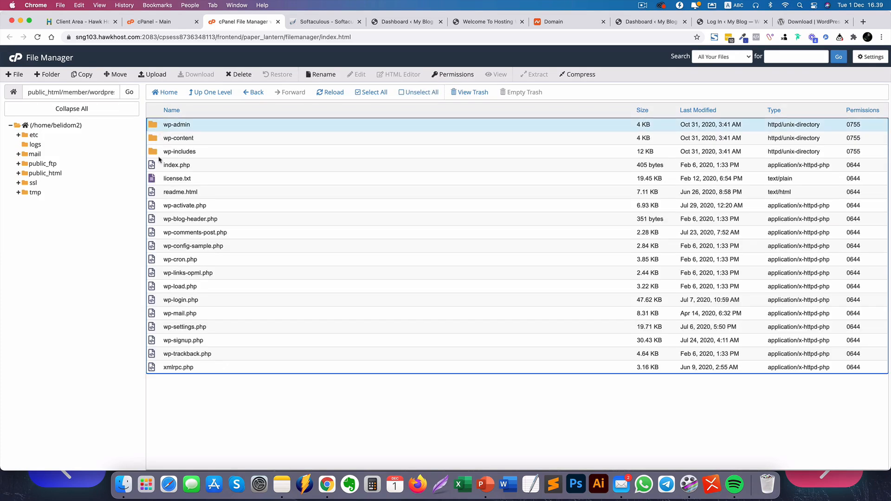
pyautogui.keyDown('shift'); pyautogui.click(155, 369); pyautogui.keyUp('shift')
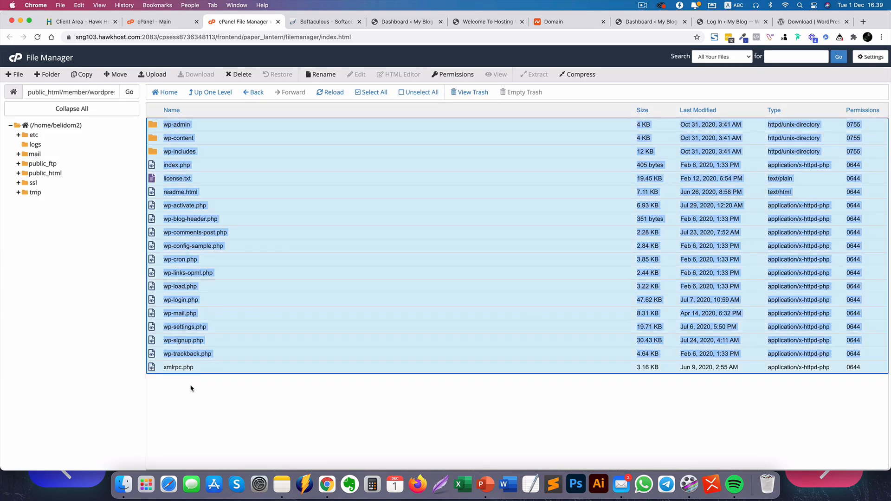
pyautogui.click(112, 79)
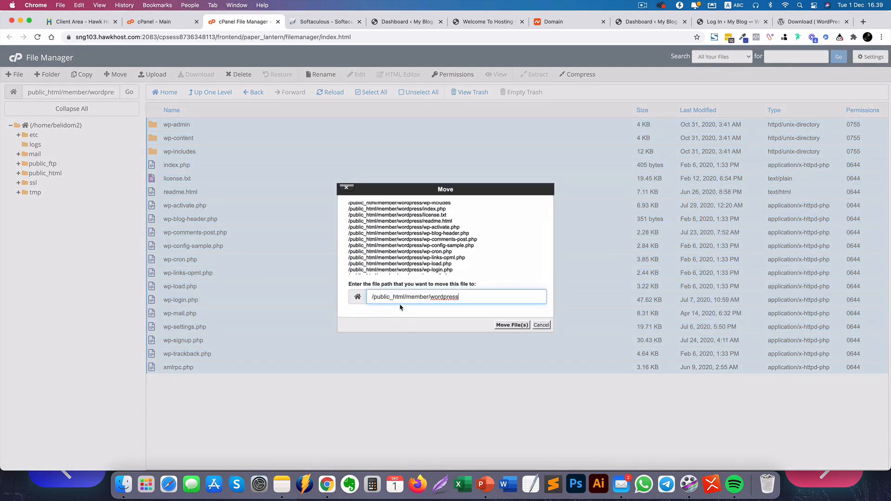
pyautogui.moveTo(431, 297); pyautogui.dragTo(504, 298)
pyautogui.press('BackSpace')
pyautogui.click(500, 326)
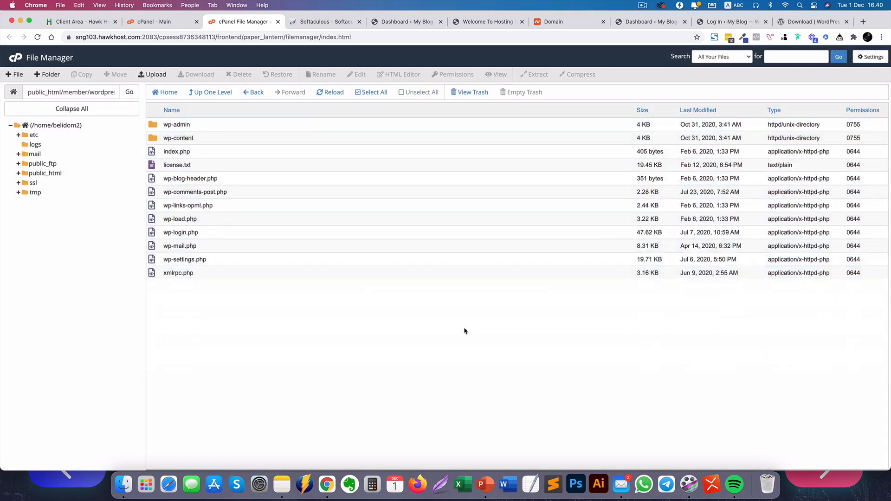
# Permanently delete the now-empty wordpress folder from public_html/member, skipping the trash.
pyautogui.click(207, 93)
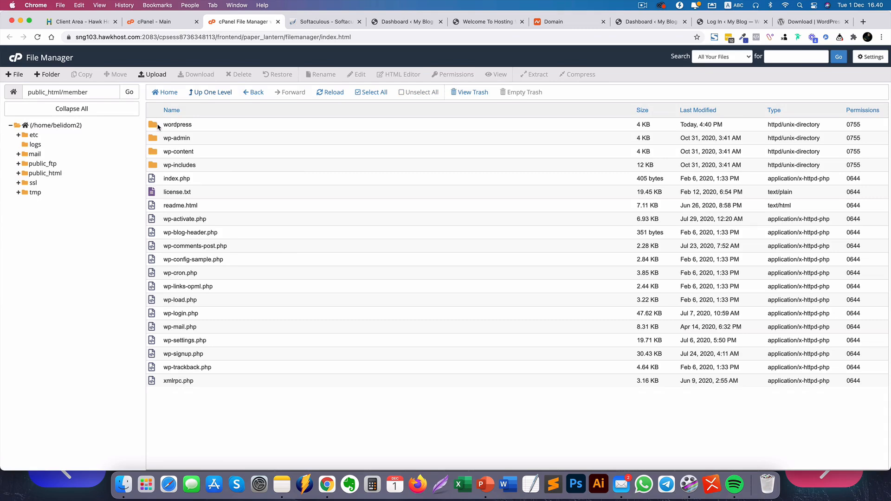
pyautogui.press('super+a')
pyautogui.click(239, 74)
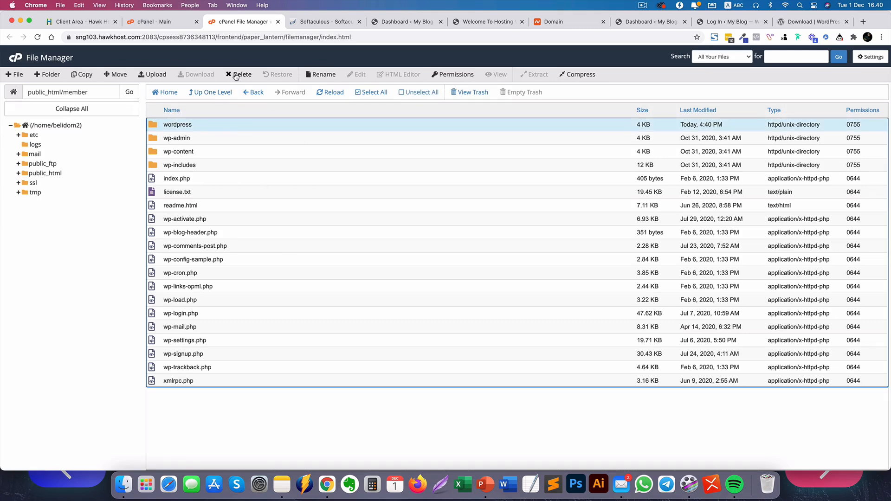
pyautogui.click(437, 263)
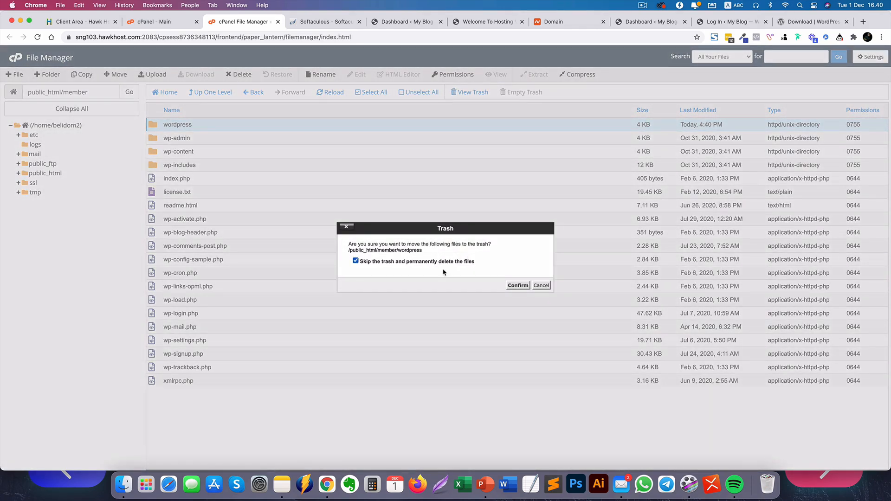
pyautogui.click(517, 285)
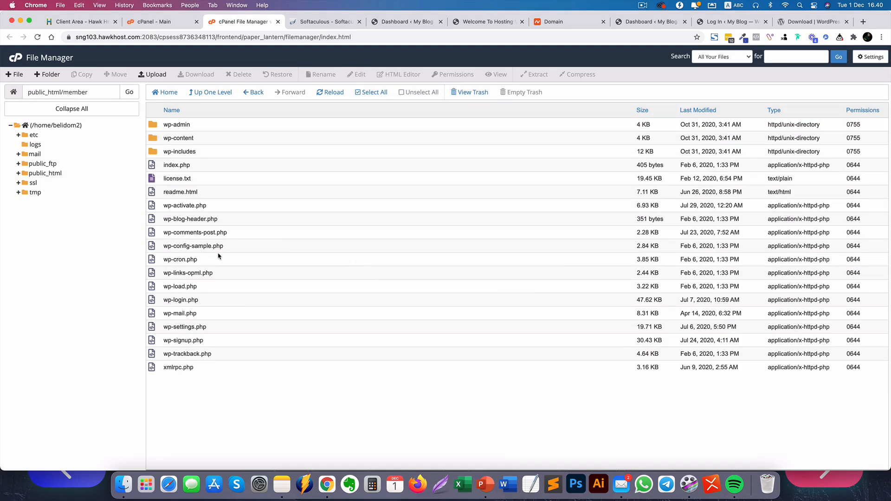
# Load belidomain.cloud/member/ in the browser to start the WordPress installer.
pyautogui.click(391, 22)
pyautogui.click(108, 36)
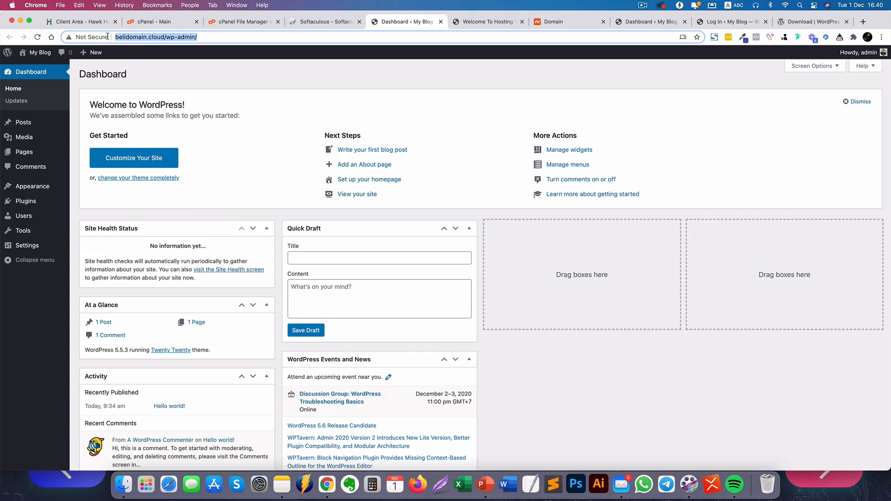
pyautogui.click(186, 36)
pyautogui.moveTo(183, 37); pyautogui.dragTo(436, 39)
pyautogui.write('member/')
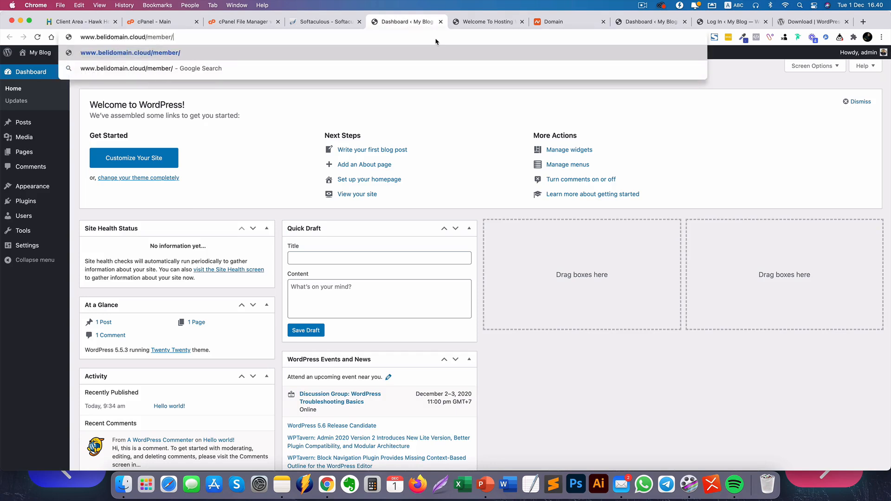
pyautogui.press('Return')
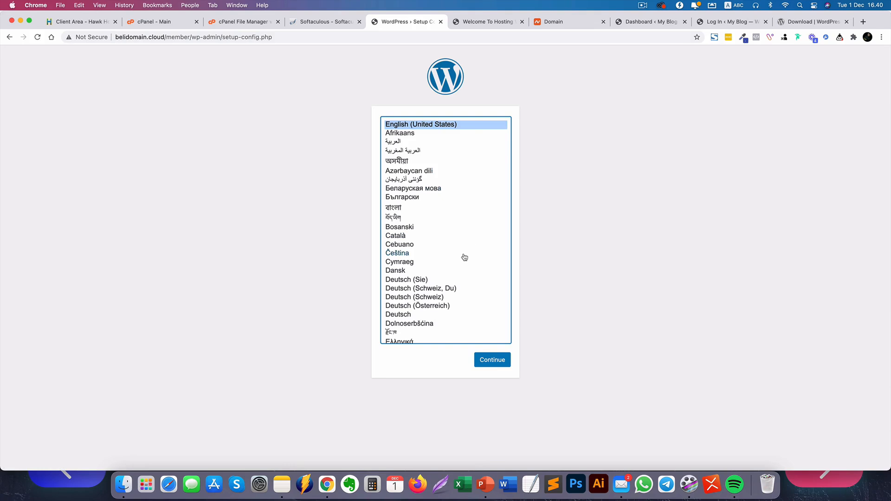
# Pick English (United States) as install language, continue to the welcome page, then return to cPanel.
pyautogui.scroll(-10, 463, 263)
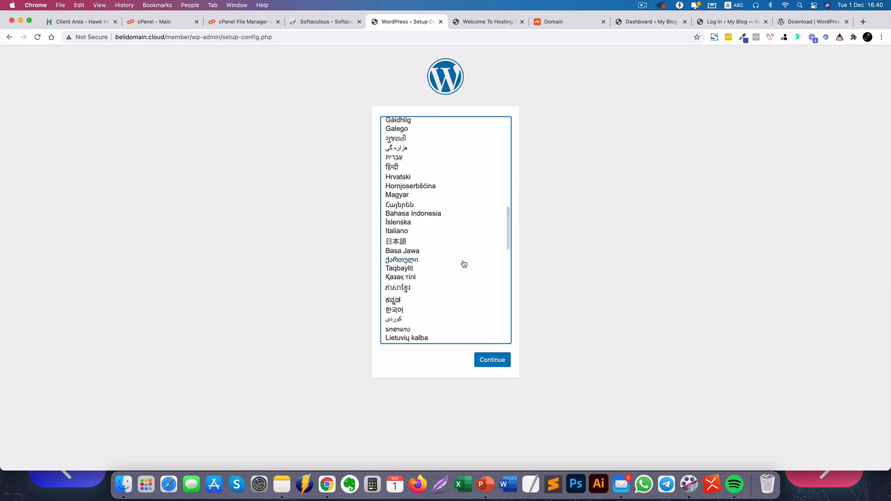
pyautogui.click(431, 213)
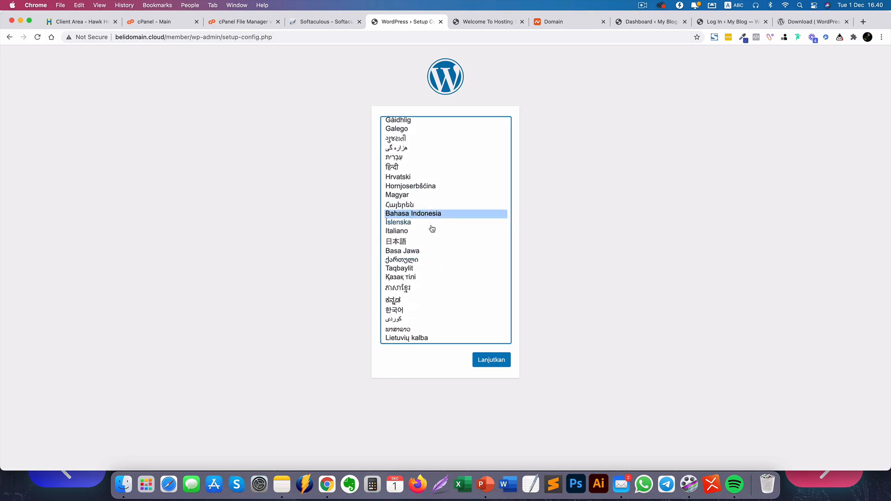
pyautogui.click(497, 365)
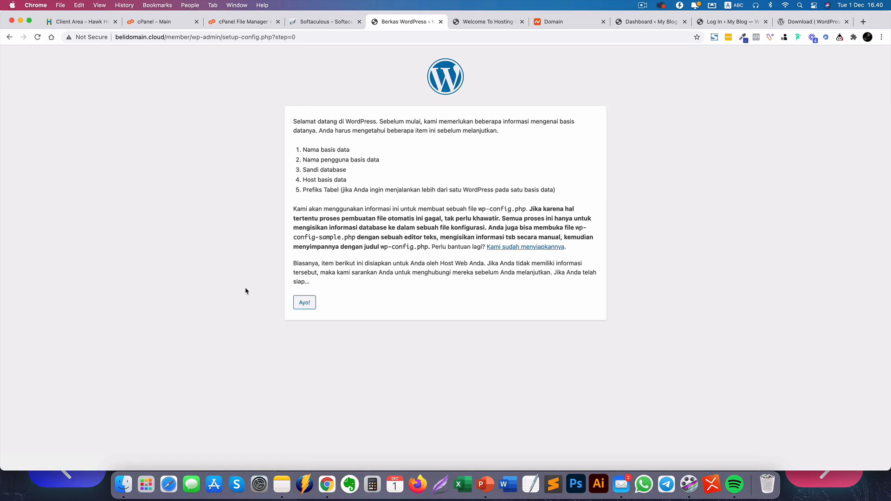
pyautogui.click(8, 37)
pyautogui.click(414, 124)
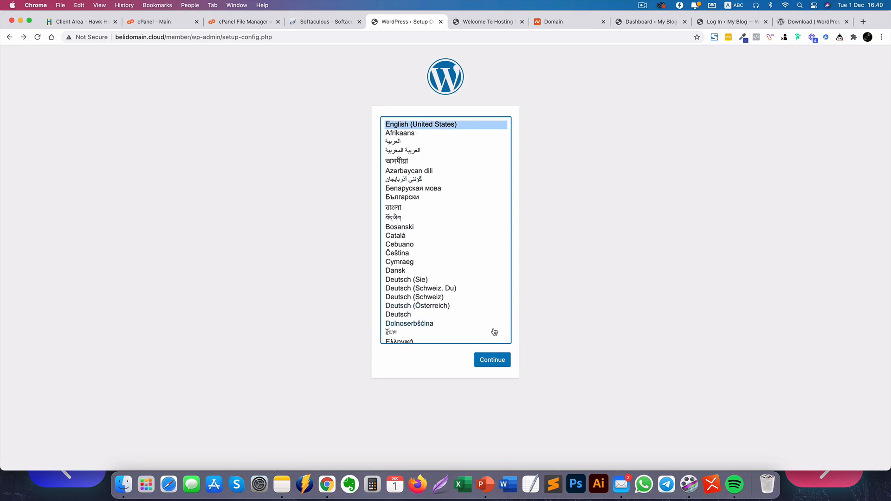
pyautogui.click(505, 367)
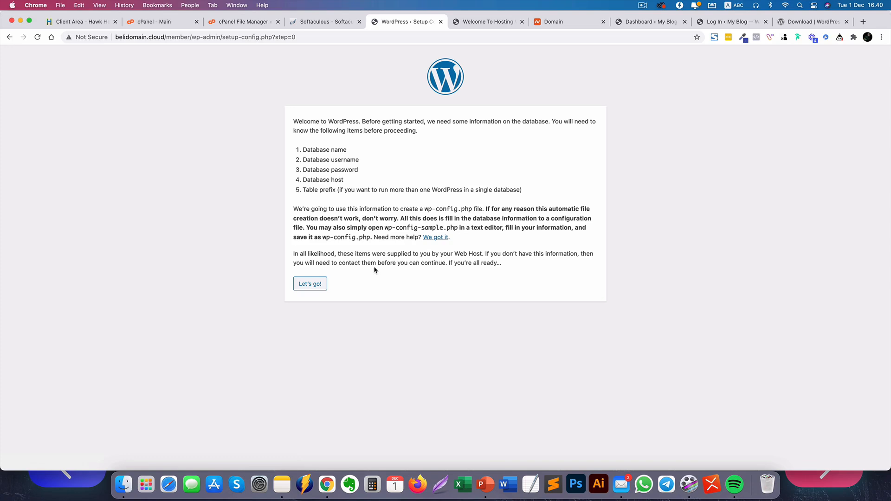
pyautogui.click(155, 23)
pyautogui.scroll(-5, 420, 296)
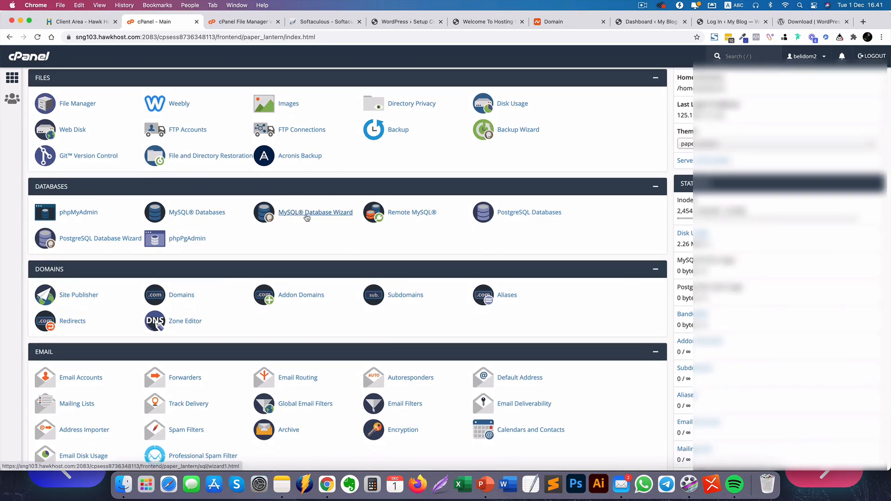
# Create the utama database in the MySQL Database Wizard and enter username utama.
pyautogui.click(304, 216)
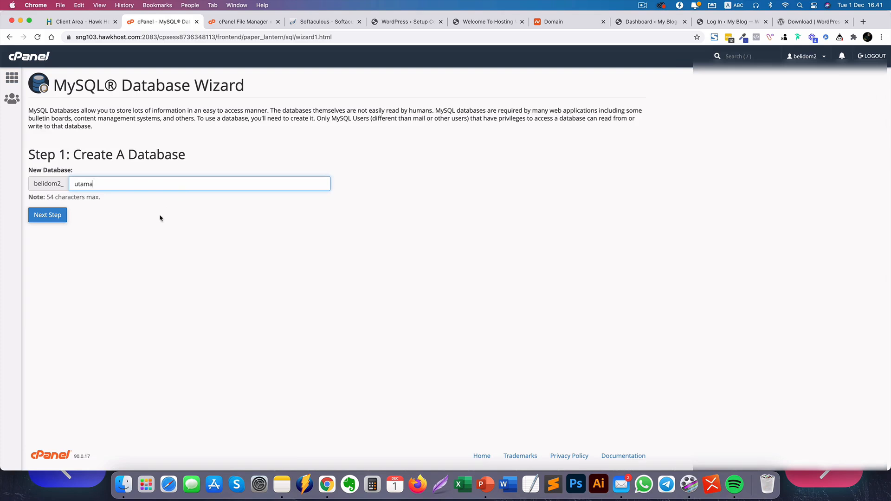
pyautogui.click(47, 217)
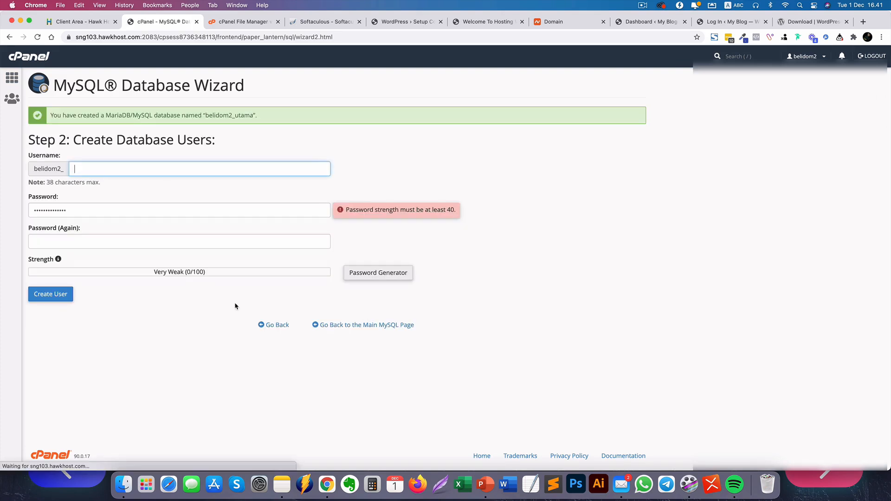
pyautogui.press('super+a')
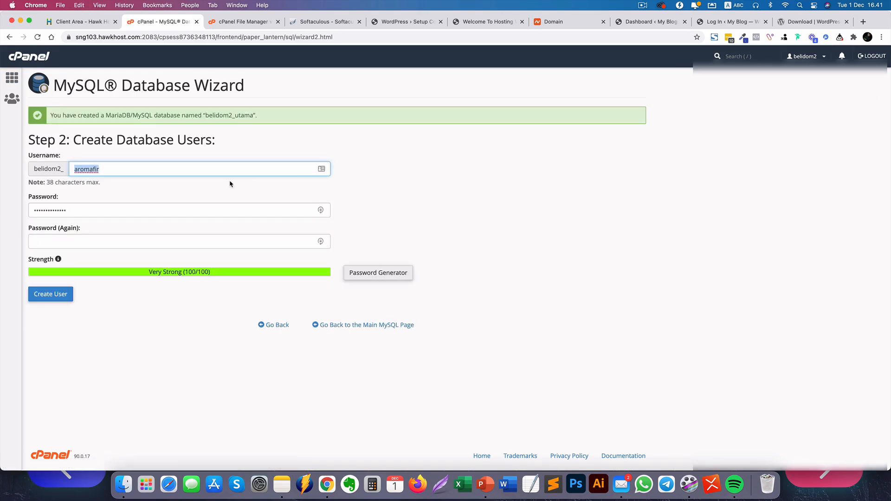
pyautogui.write('utama')
pyautogui.press('Tab')
pyautogui.press('BackSpace')
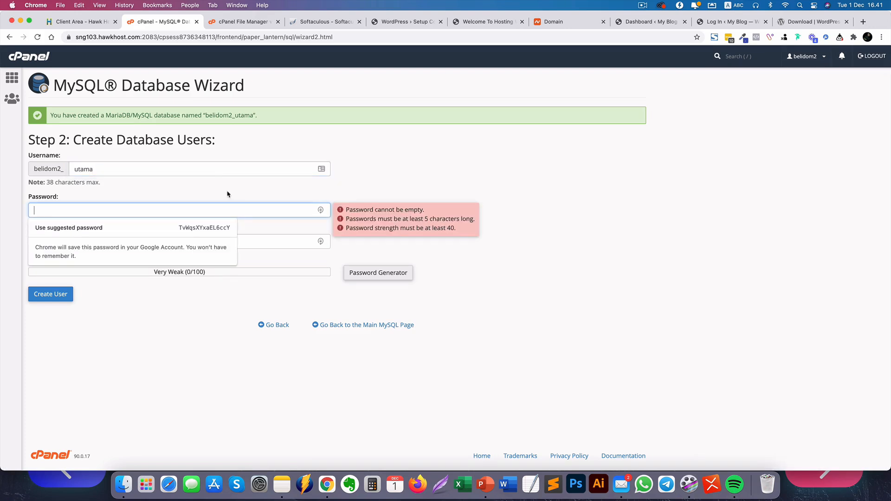
# Open a new blank TextEdit document for keeping notes.
pyautogui.click(534, 489)
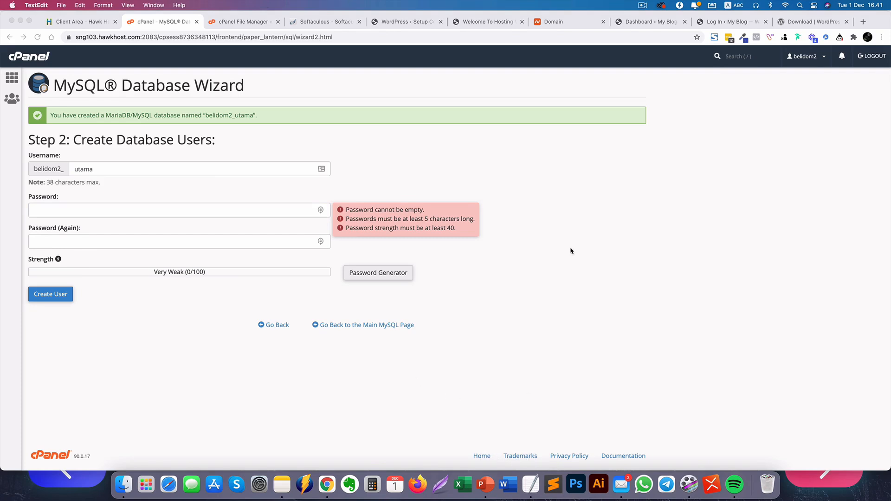
pyautogui.click(365, 259)
pyautogui.moveTo(274, 43); pyautogui.dragTo(285, 207)
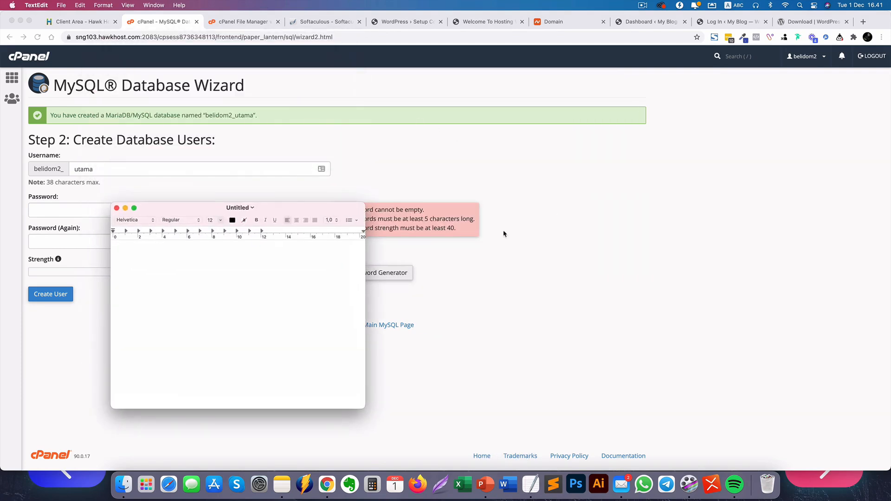
# Fill the user's password with Chrome's Very Strong suggestion and copy it.
pyautogui.click(197, 210)
pyautogui.click(93, 209)
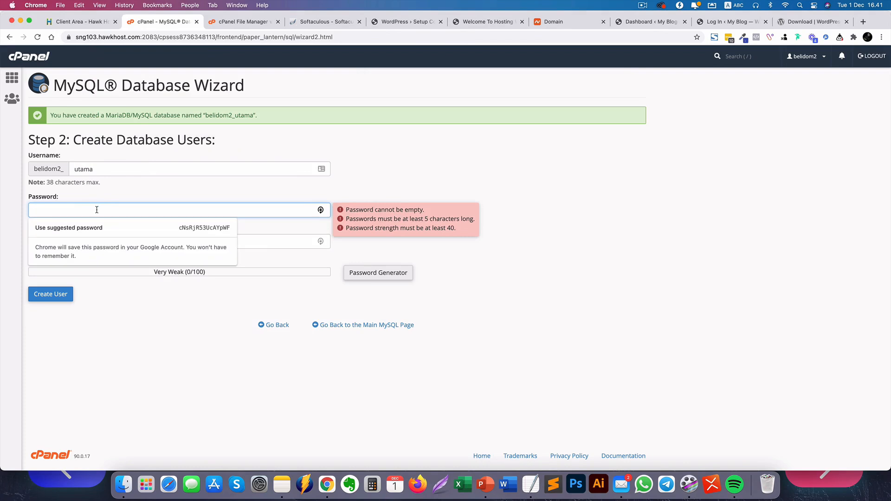
pyautogui.click(146, 228)
pyautogui.click(137, 211)
pyautogui.press('super+a')
pyautogui.press('super+c')
pyautogui.click(196, 326)
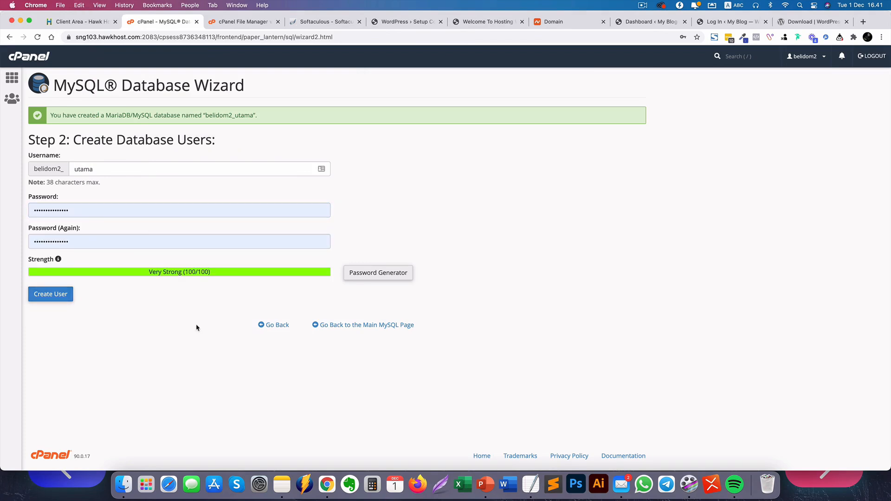
pyautogui.click(530, 484)
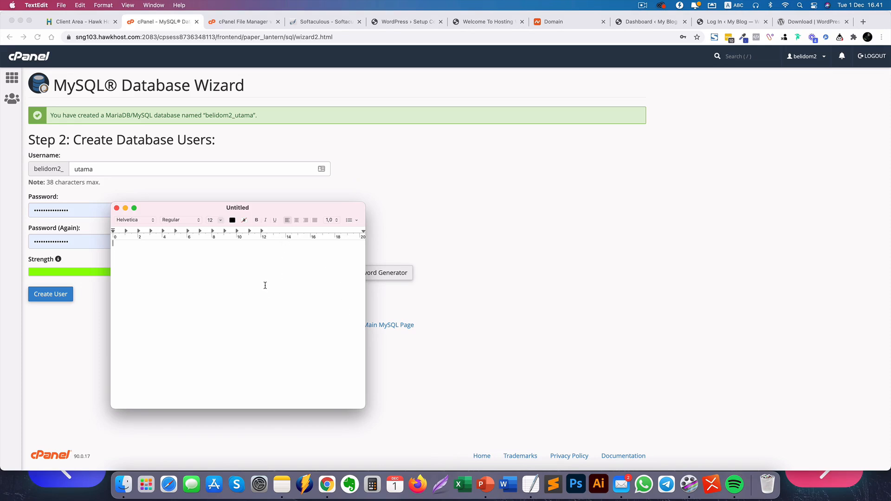
# Write DB NAME belidom2_utama, DB USERNAME and the pasted password into the note.
pyautogui.write('DB')
pyautogui.write('NAME: belidom2_utama')
pyautogui.press('Return')
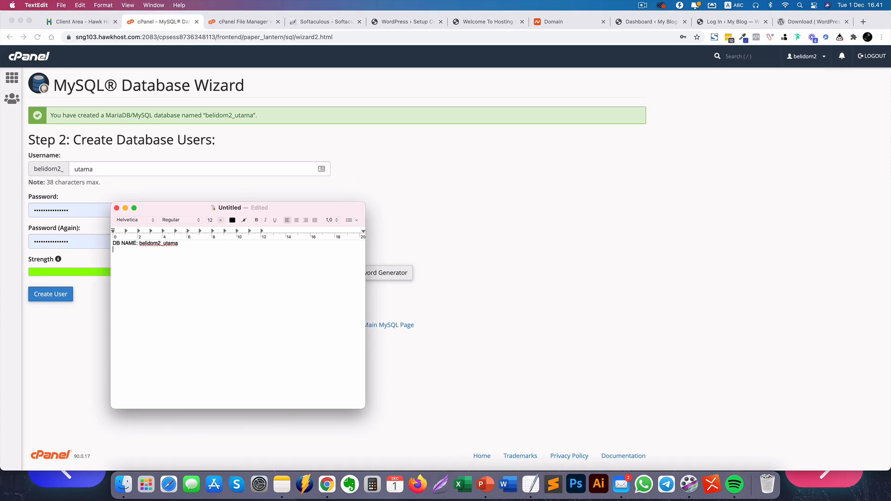
pyautogui.write('DB USERNAME: belidom2_utam')
pyautogui.write('am')
pyautogui.press('Return')
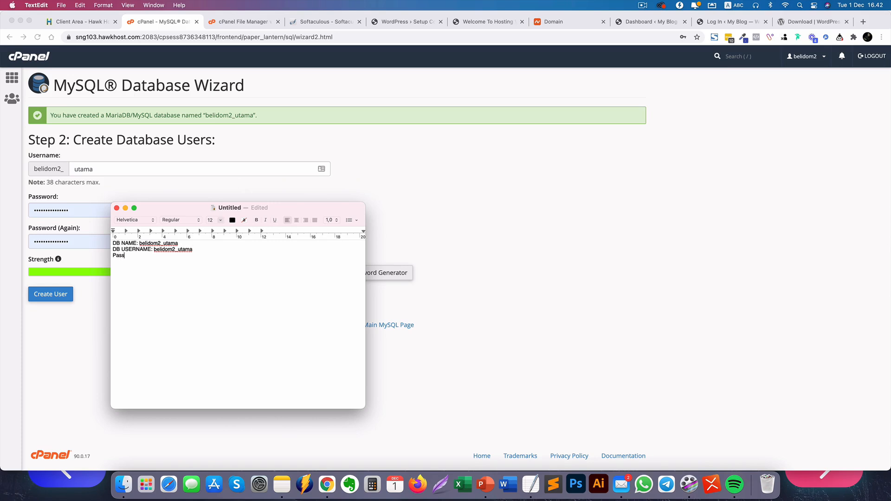
pyautogui.write('Pass:')
pyautogui.press('super+v')
# Enlarge all note text to 24 pt, widen the window, then enlarge to 48 pt.
pyautogui.press('super+a')
pyautogui.click(221, 221)
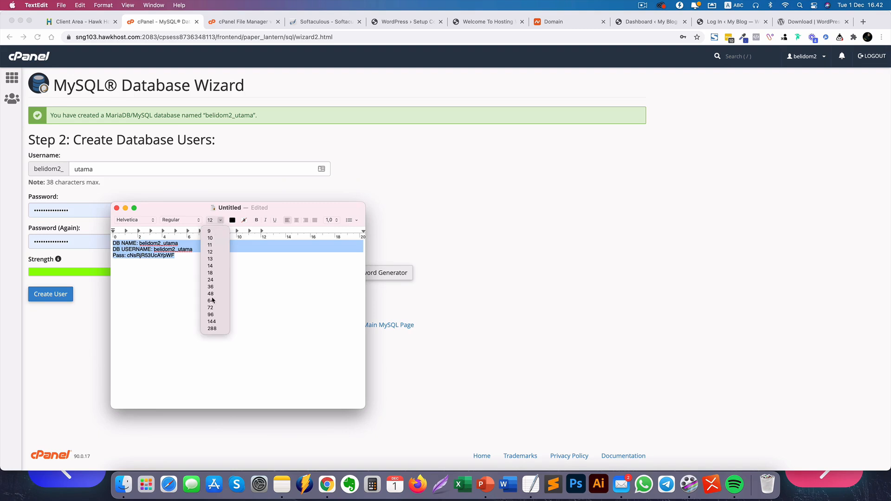
pyautogui.click(211, 280)
pyautogui.click(274, 288)
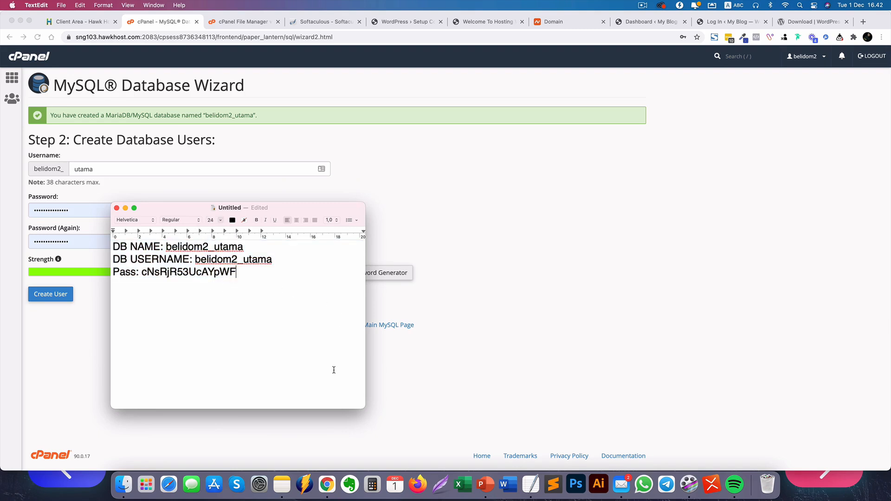
pyautogui.moveTo(363, 413); pyautogui.dragTo(465, 420)
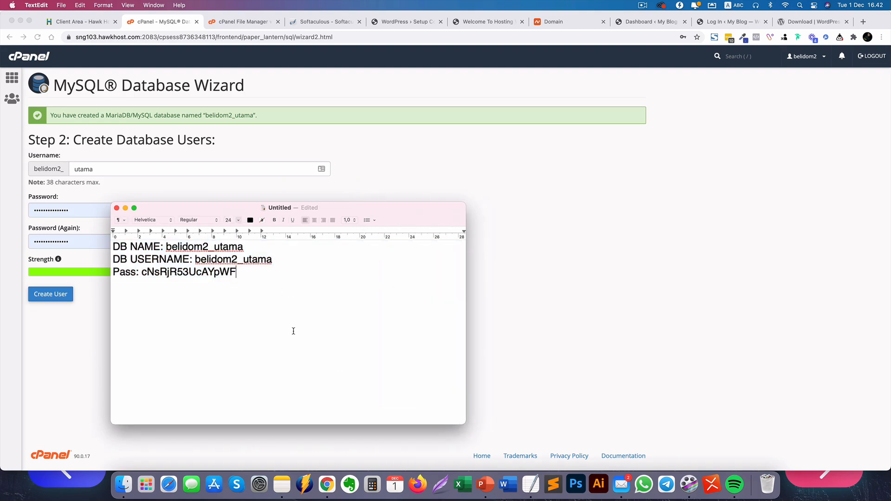
pyautogui.press('super+a')
pyautogui.click(238, 221)
pyautogui.click(231, 295)
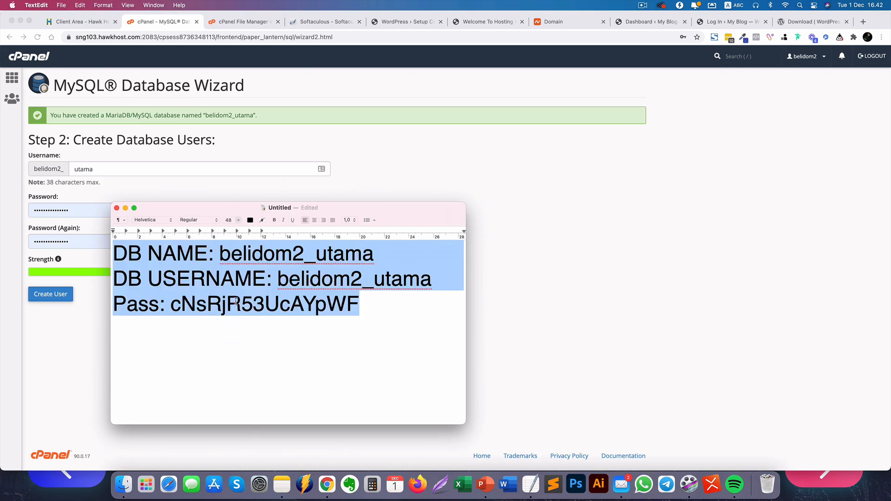
pyautogui.click(349, 330)
# Create the database user and grant it ALL PRIVILEGES on belidom2_utama.
pyautogui.click(53, 392)
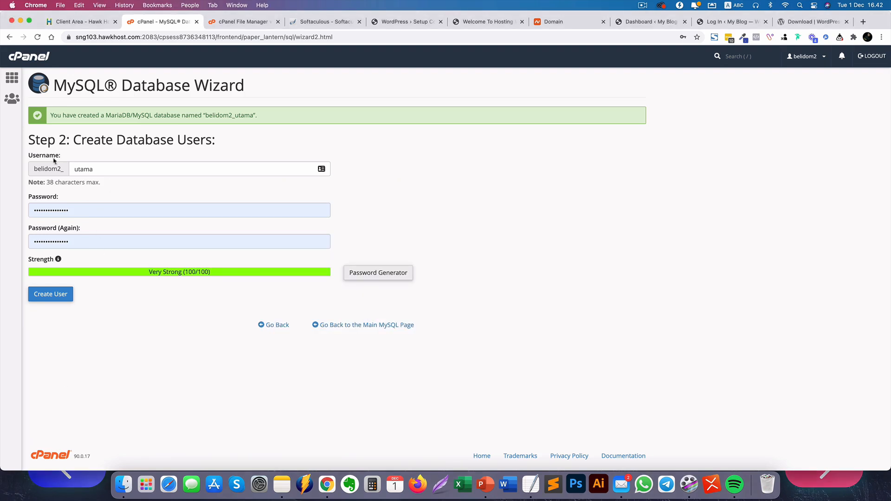
pyautogui.click(54, 300)
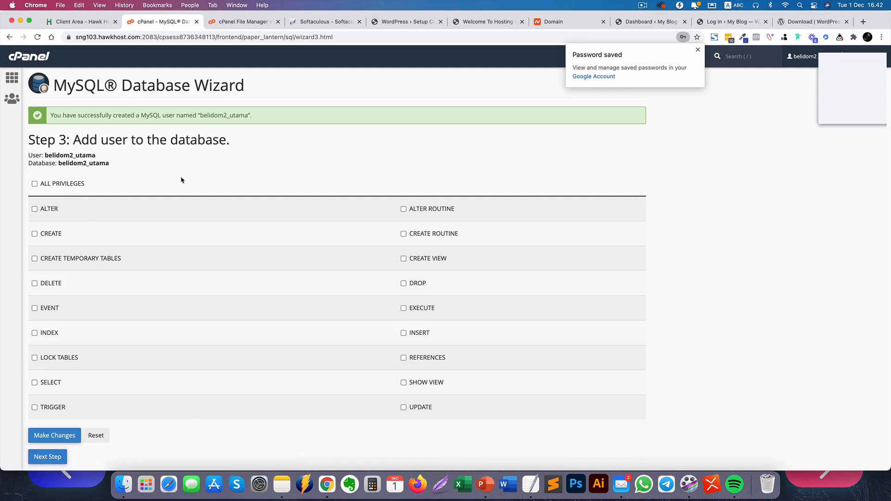
pyautogui.click(35, 184)
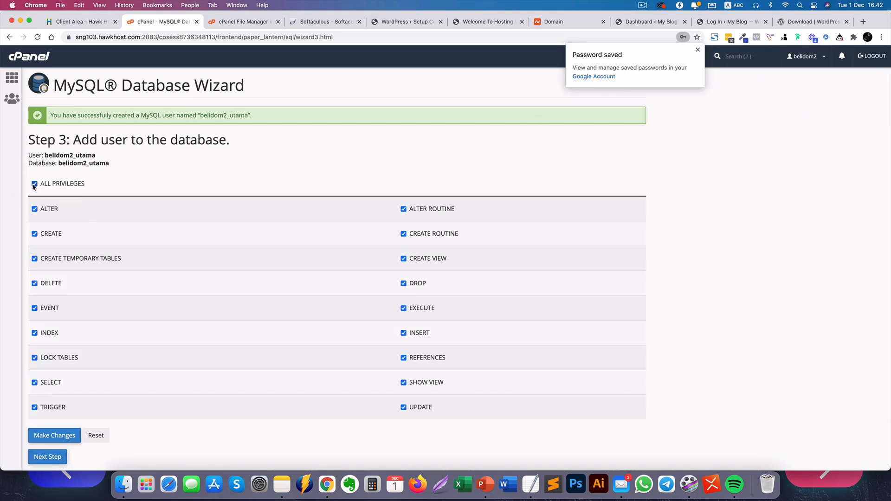
pyautogui.click(47, 457)
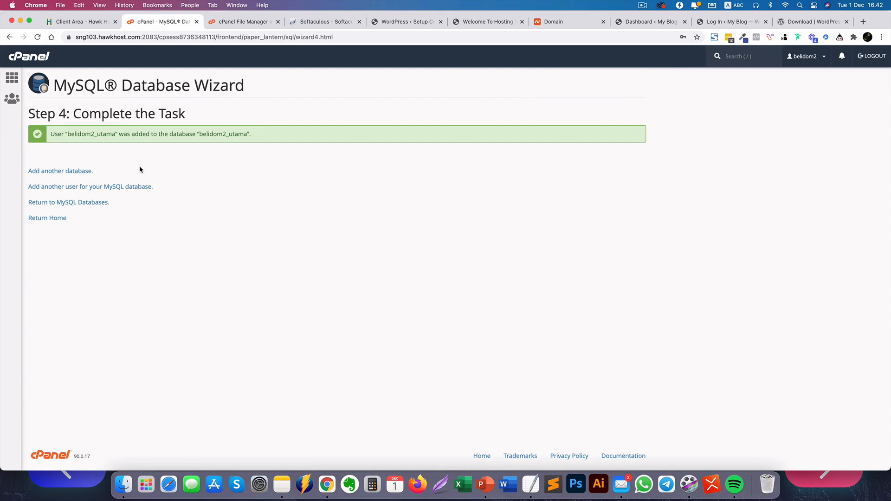
pyautogui.click(384, 28)
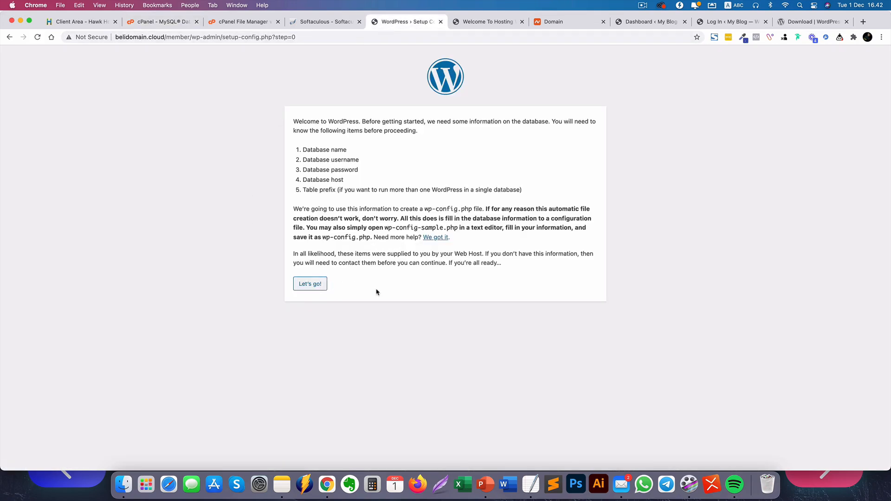
# Fill the Database Name and Username fields with belidom2_utama copied from the note.
pyautogui.click(319, 288)
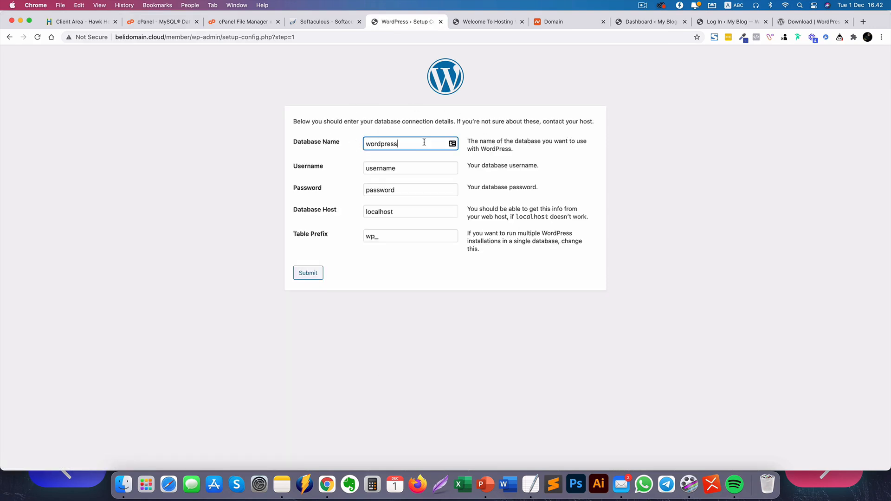
pyautogui.moveTo(424, 143); pyautogui.dragTo(249, 142)
pyautogui.click(529, 484)
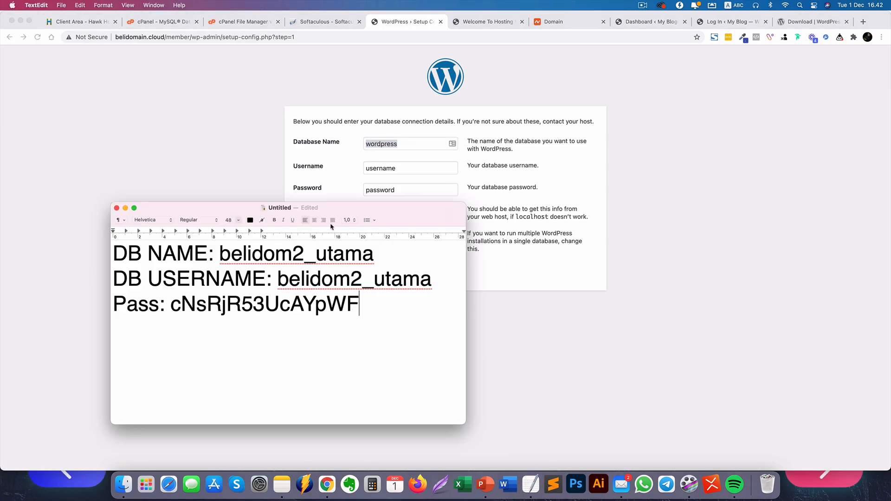
pyautogui.moveTo(375, 254); pyautogui.dragTo(220, 255)
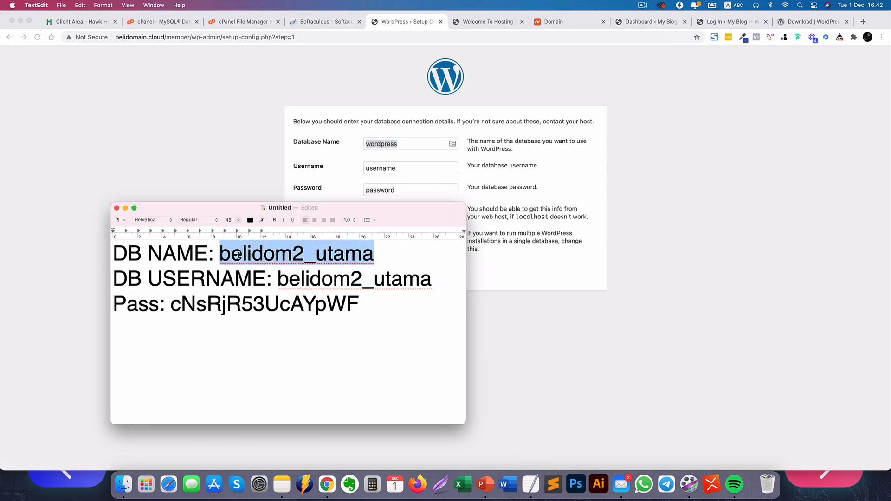
pyautogui.rightClick(238, 255)
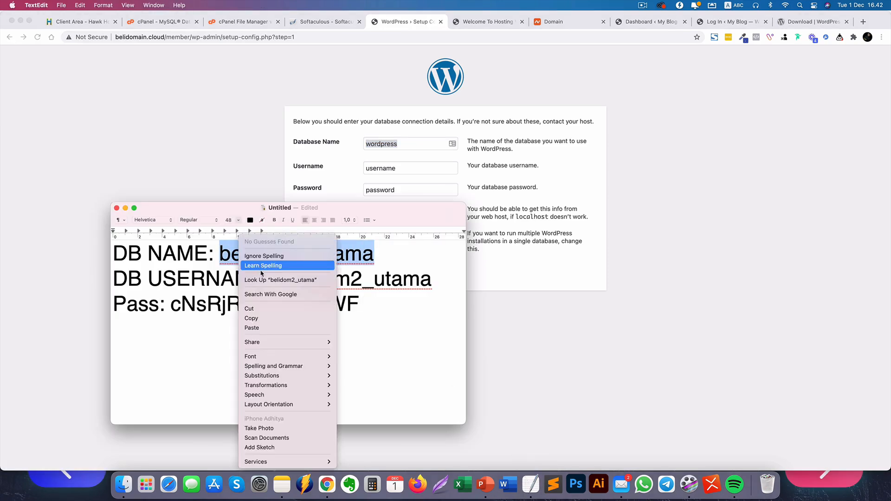
pyautogui.click(259, 319)
pyautogui.click(391, 144)
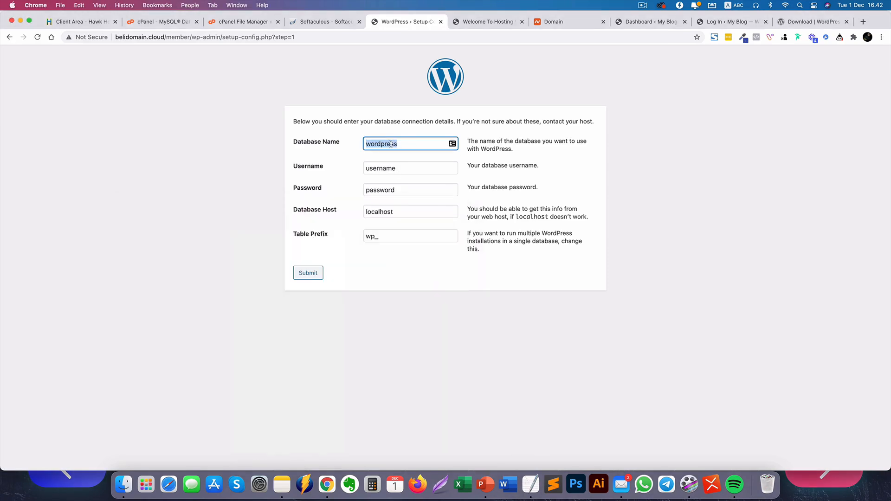
pyautogui.click(414, 166)
pyautogui.press('super+a')
pyautogui.press('super+v')
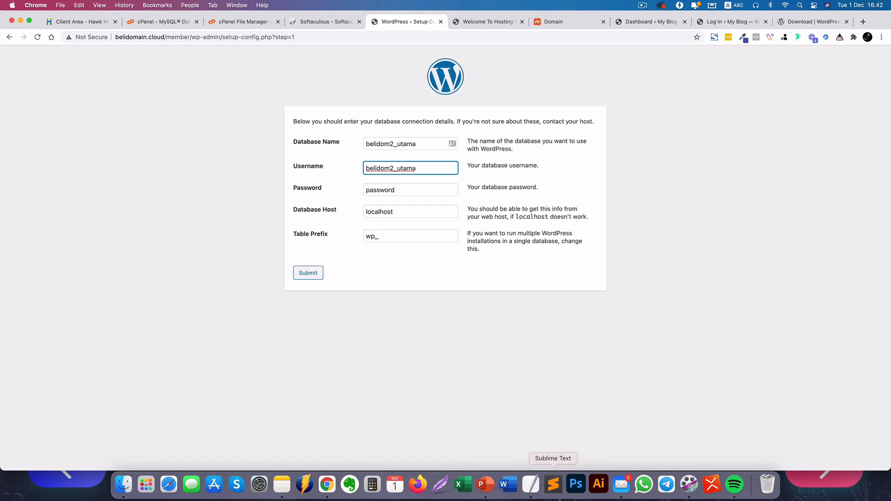
# Paste the saved database password into the Password field and submit the connection details.
pyautogui.click(558, 495)
pyautogui.click(484, 395)
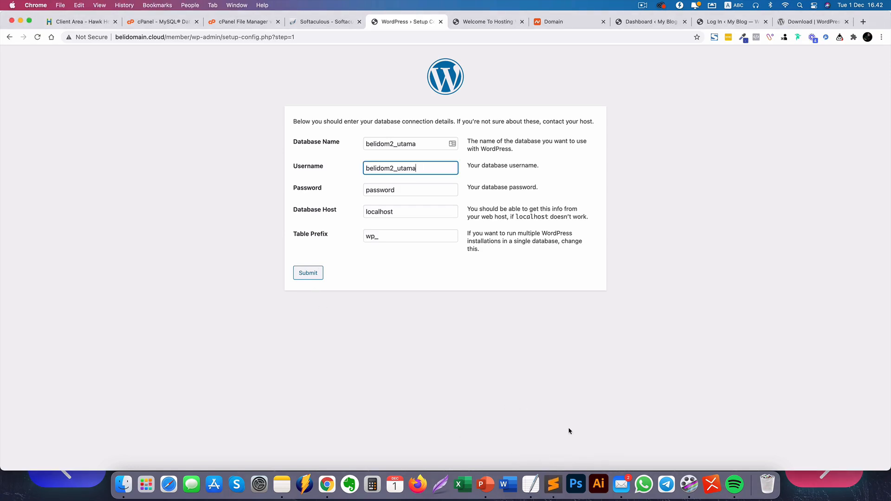
pyautogui.click(532, 486)
pyautogui.moveTo(375, 300); pyautogui.dragTo(175, 310)
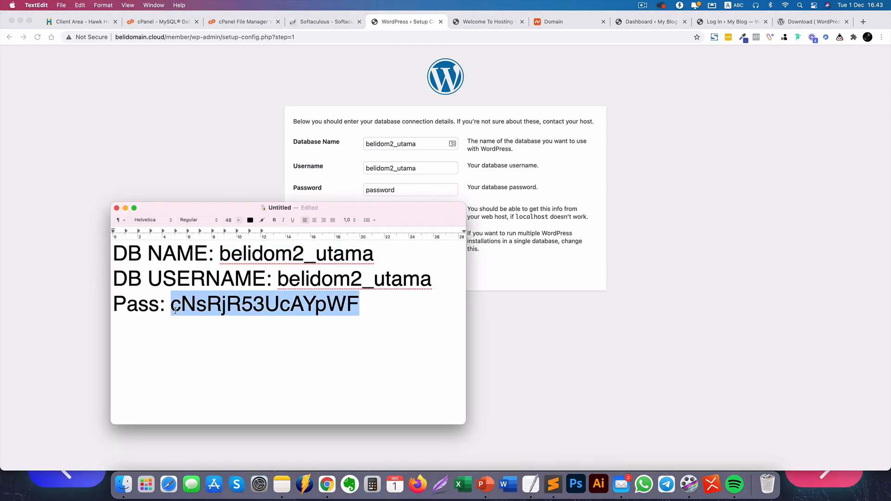
pyautogui.click(535, 319)
pyautogui.click(424, 189)
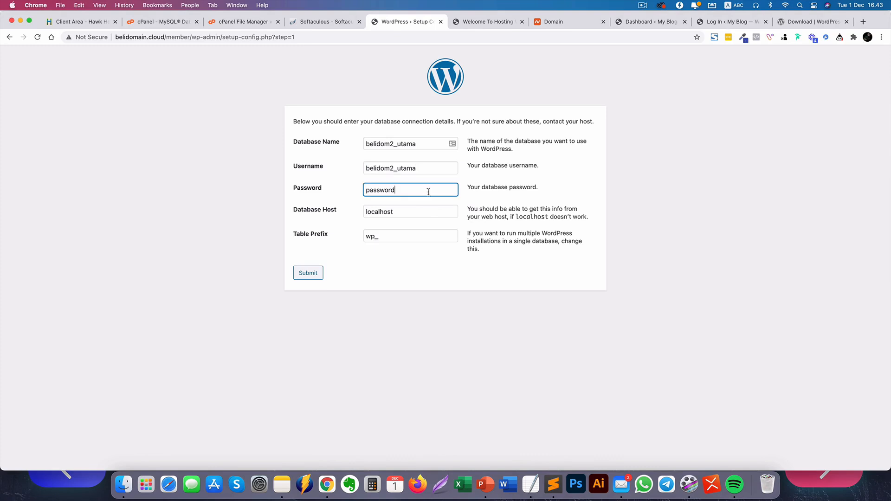
pyautogui.press('super+a')
pyautogui.press('super+v')
pyautogui.click(473, 338)
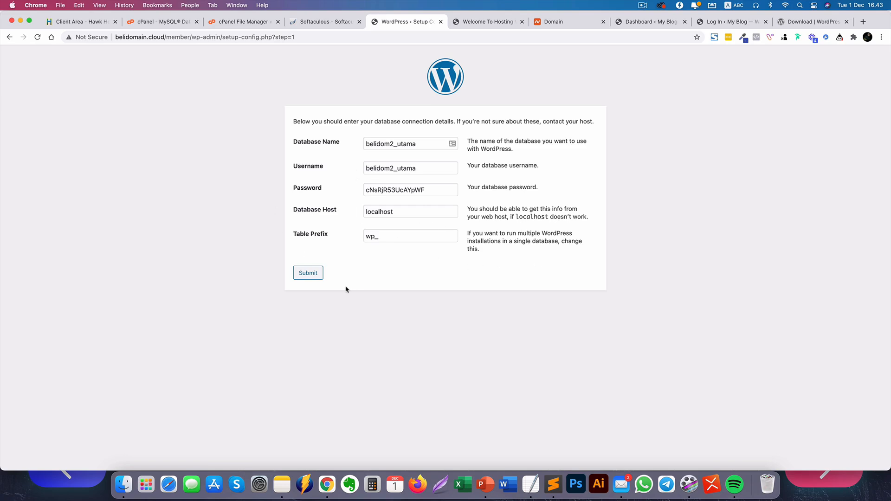
pyautogui.click(317, 277)
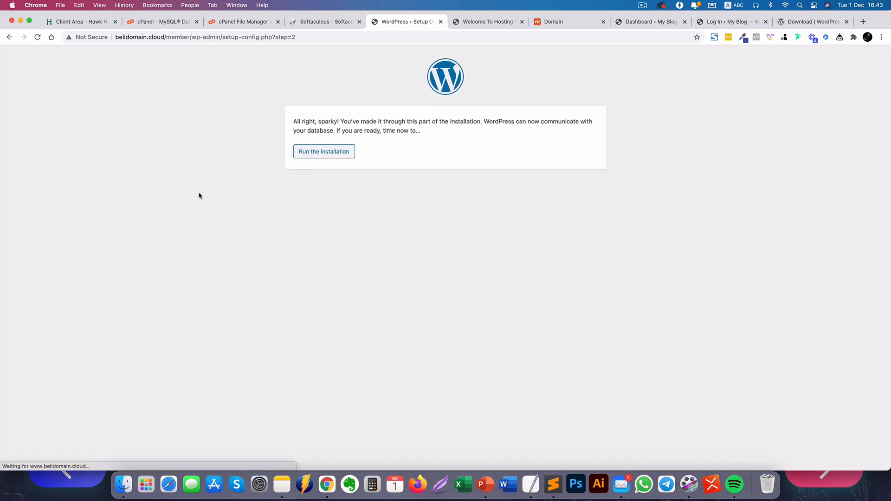
# Start the install and enter site title 'Tutorial Wordpress' and the admin username.
pyautogui.click(322, 156)
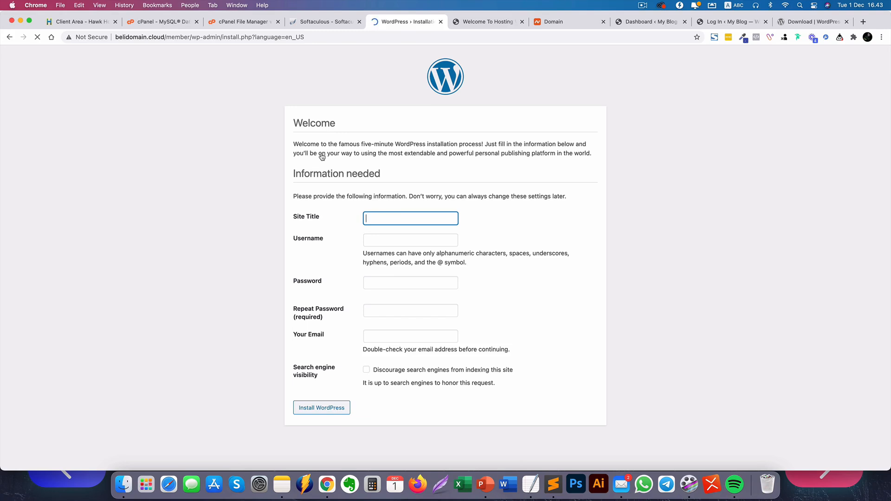
pyautogui.write('Tutorial Domai')
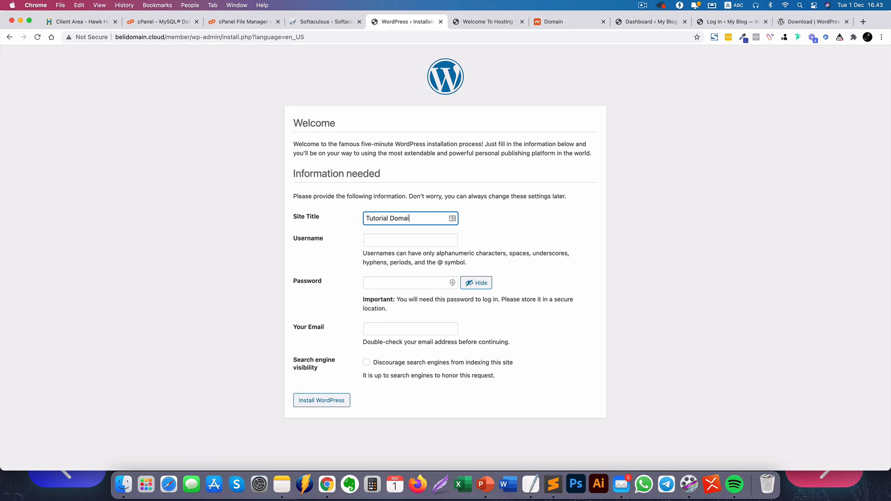
pyautogui.press('BackSpace')
pyautogui.press('BackSpace')
pyautogui.press('BackSpace')
pyautogui.press('BackSpace')
pyautogui.press('BackSpace')
pyautogui.write('Wordpress')
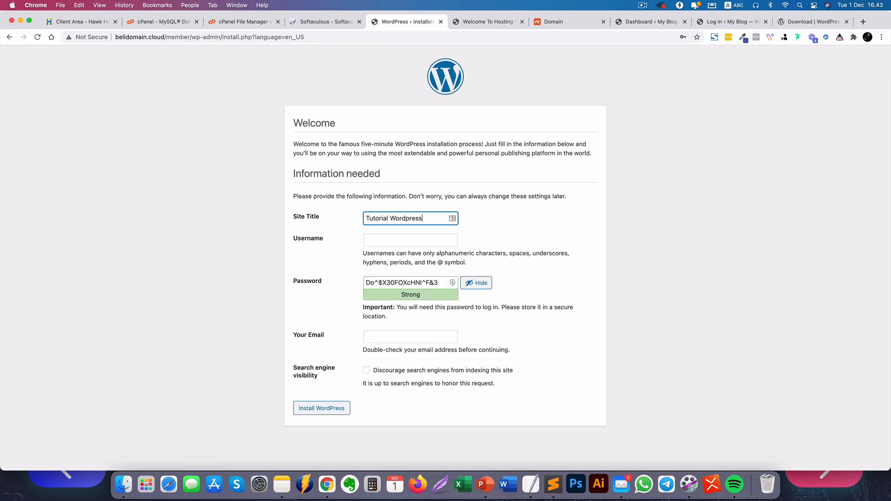
pyautogui.press('Tab')
pyautogui.write('adm')
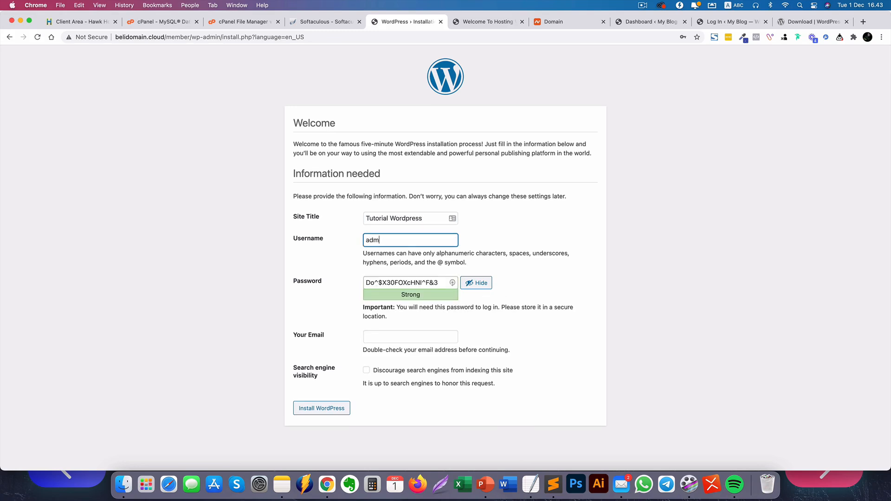
# Record a WP Admin entry with the generated admin password in the TextEdit note.
pyautogui.tripleClick(404, 283)
pyautogui.click(528, 485)
pyautogui.click(381, 313)
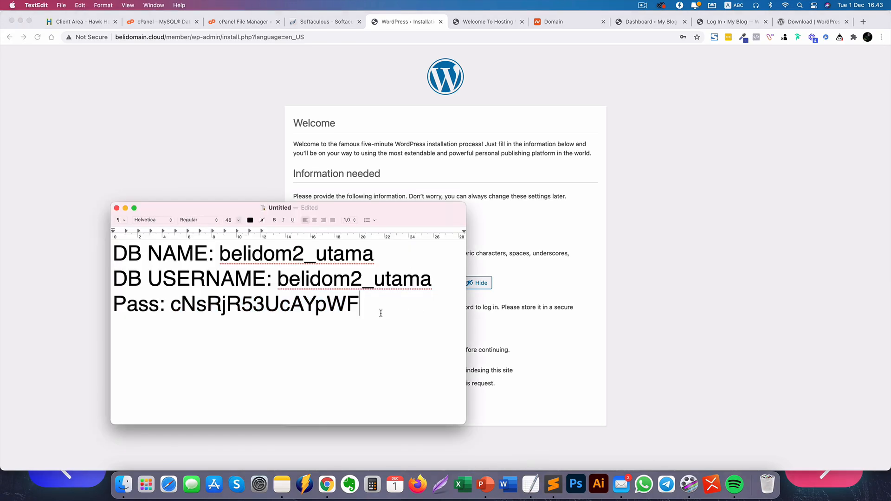
pyautogui.press('Return')
pyautogui.press('Return')
pyautogui.write('WP:')
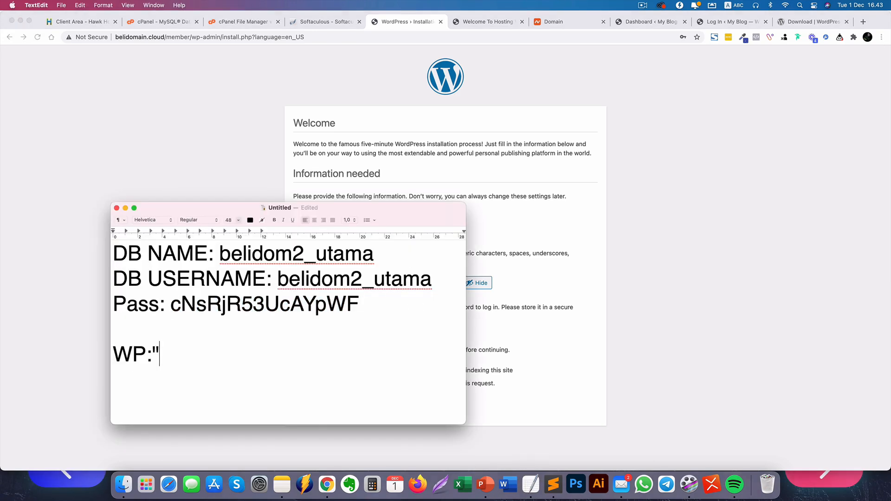
pyautogui.press('BackSpace')
pyautogui.press('Return')
pyautogui.write('Admin')
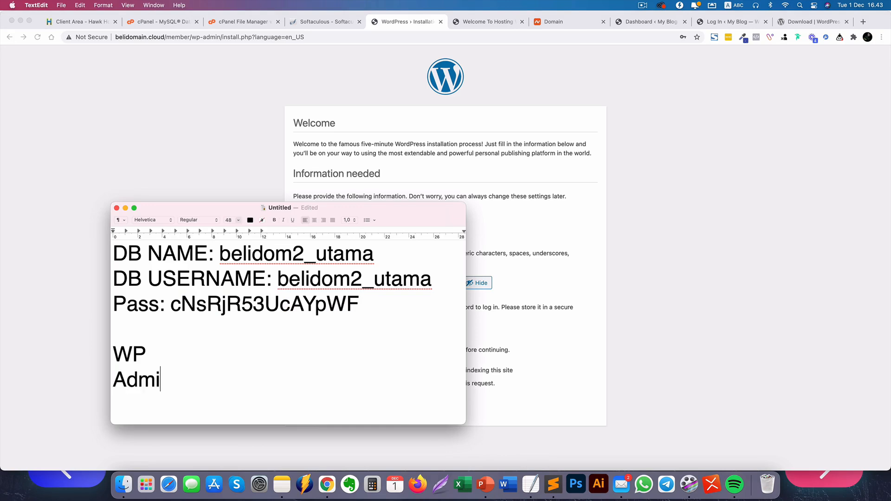
pyautogui.press('Return')
pyautogui.press('super+v')
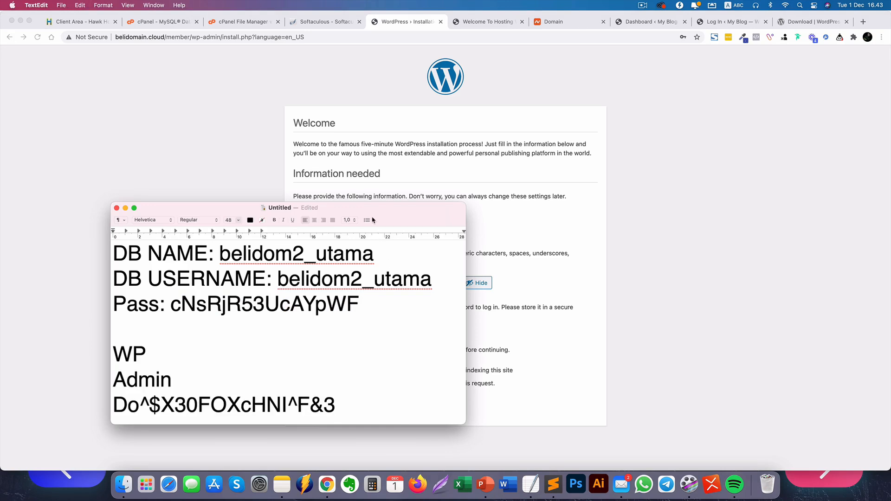
# Fill in the admin's e-mail from the saved autofill suggestion and review the form.
pyautogui.click(669, 296)
pyautogui.click(422, 337)
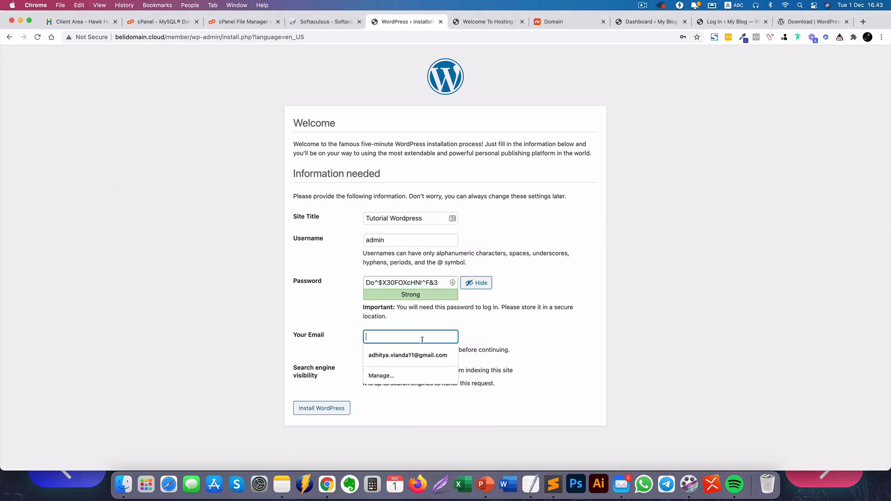
pyautogui.click(416, 356)
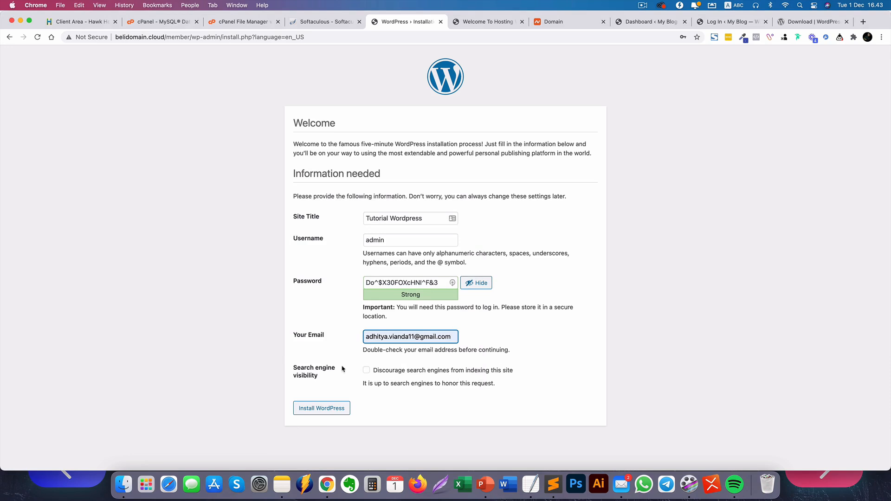
pyautogui.moveTo(293, 372); pyautogui.dragTo(326, 376)
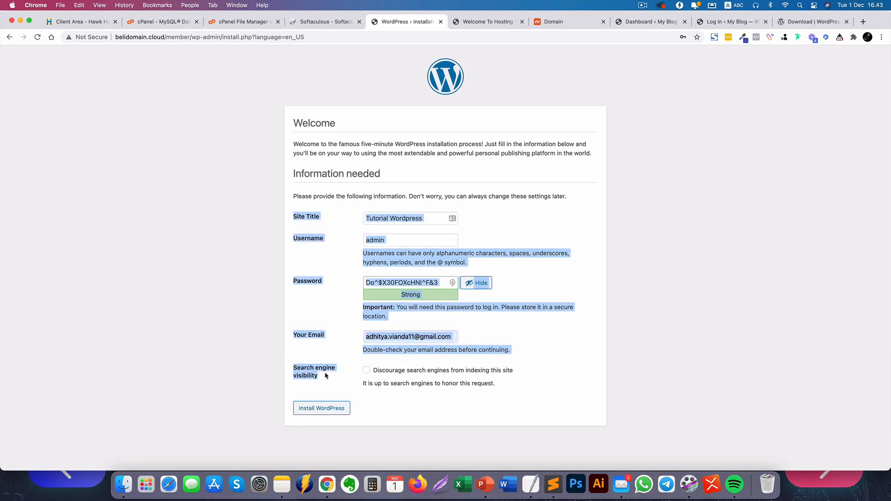
pyautogui.click(248, 337)
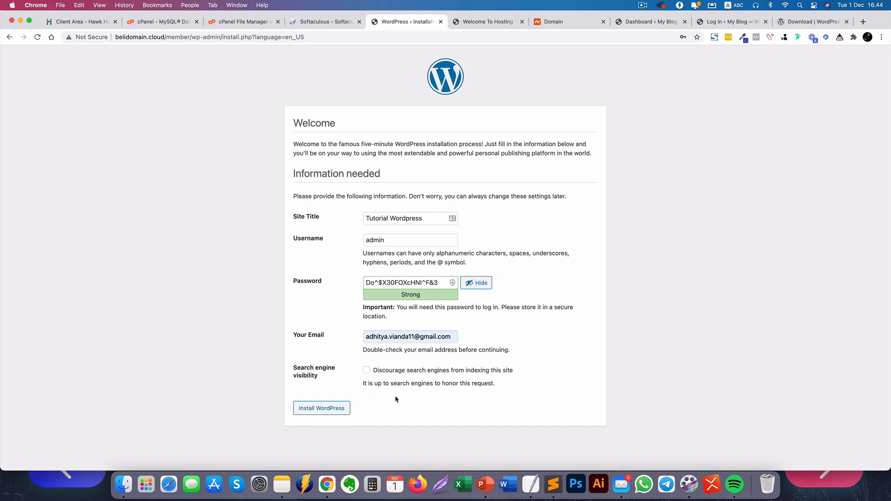
# Run the WordPress installation, skip saving the password, and go to the login page.
pyautogui.click(318, 409)
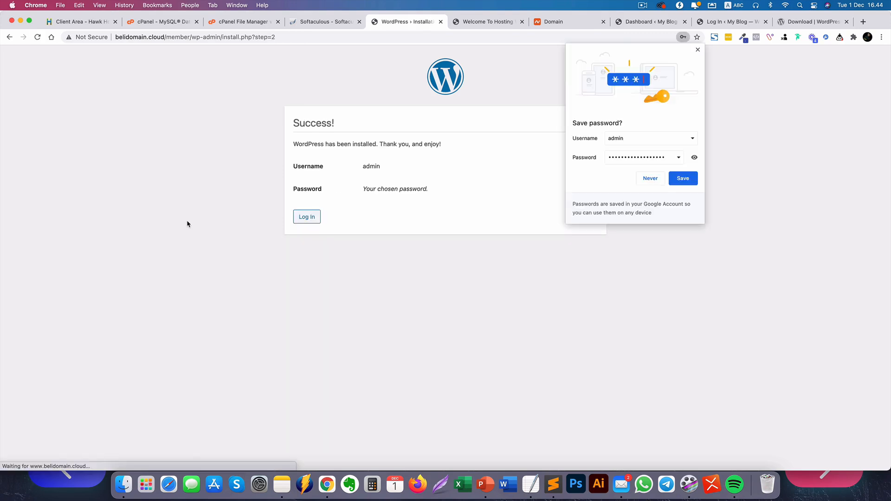
pyautogui.click(698, 50)
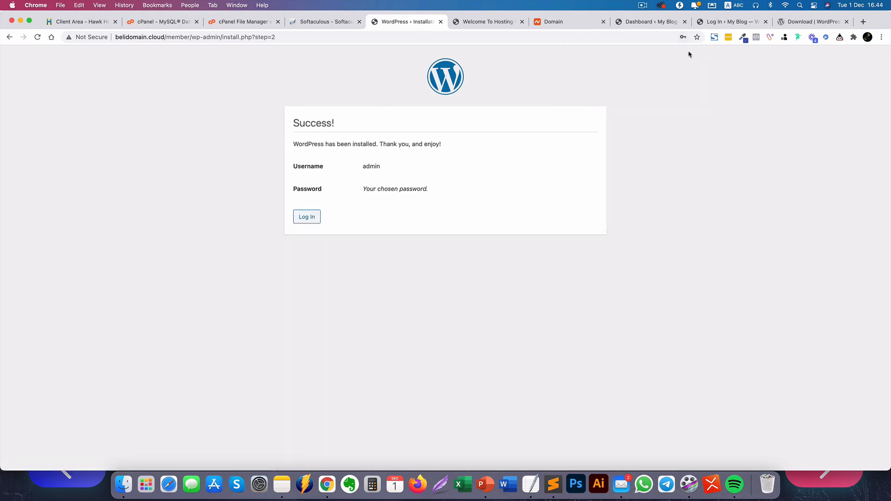
pyautogui.click(314, 217)
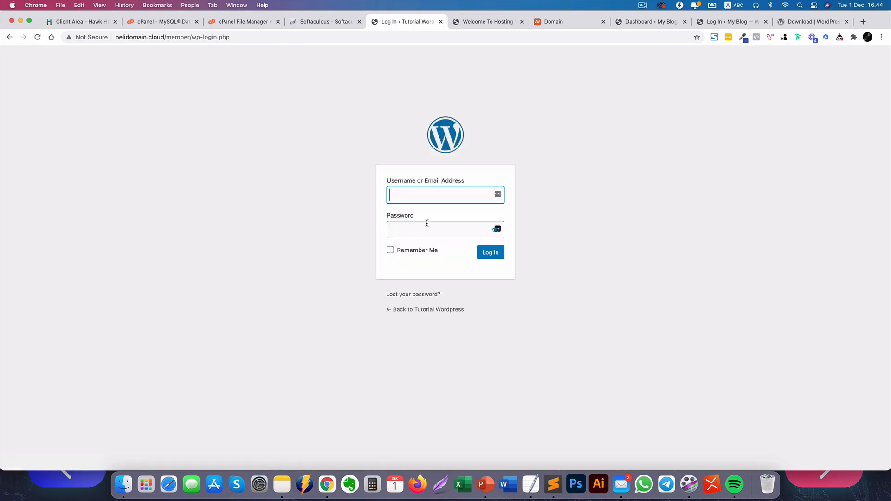
# Log in as admin with the password copied from the TextEdit notes.
pyautogui.write('admin')
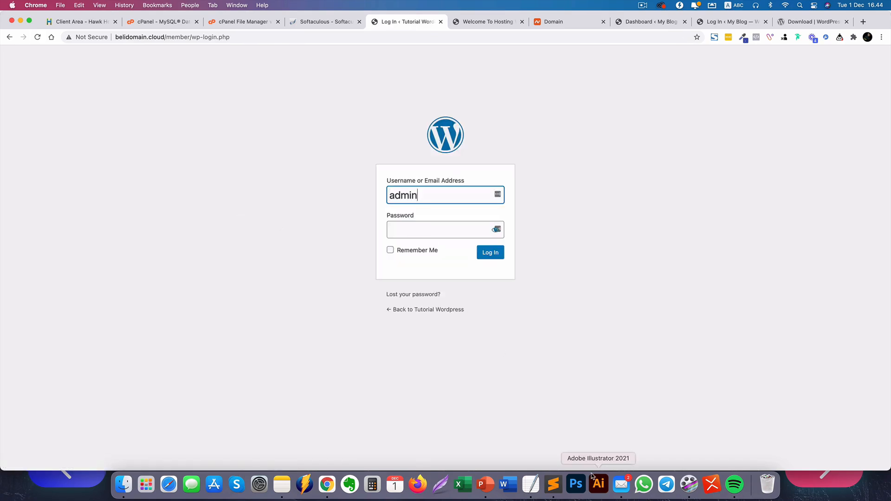
pyautogui.click(531, 485)
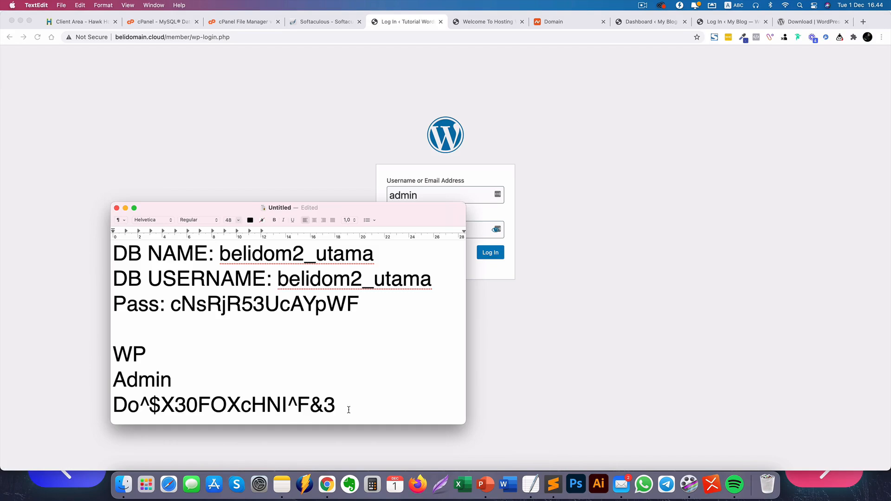
pyautogui.moveTo(349, 410); pyautogui.dragTo(40, 406)
pyautogui.press('super+c')
pyautogui.press('super+Tab')
pyautogui.click(432, 231)
pyautogui.press('super+v')
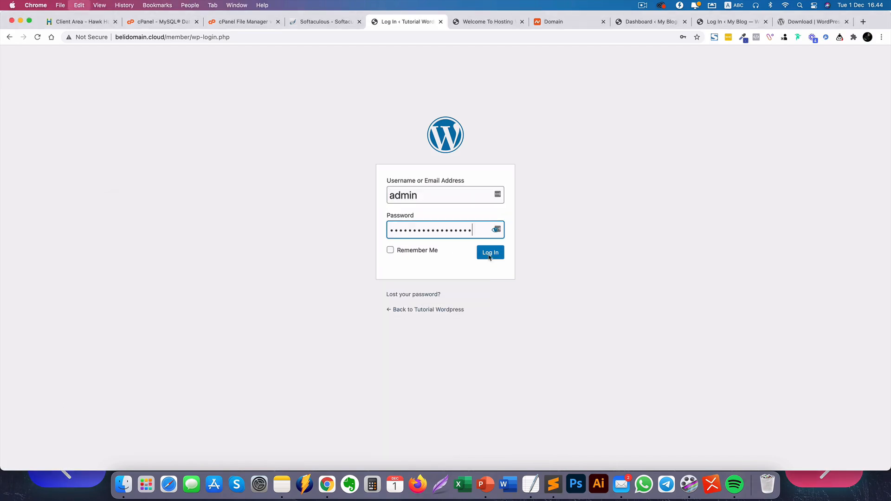
pyautogui.click(490, 255)
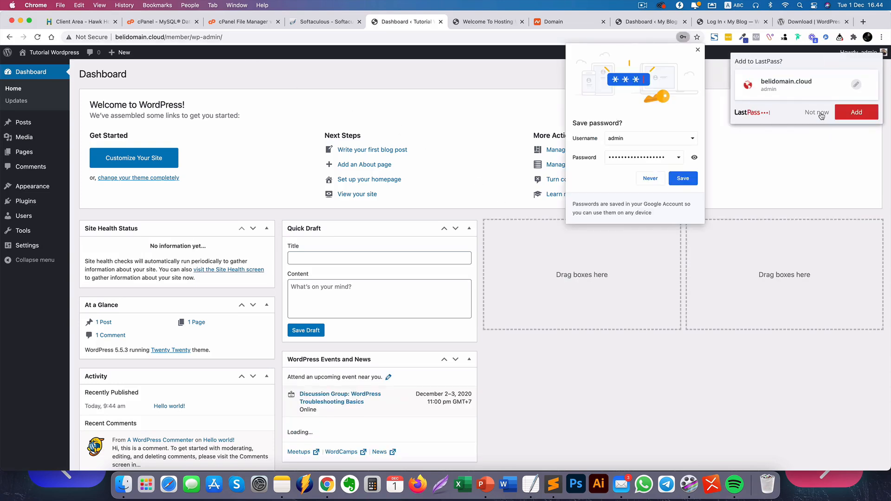
# Decline LastPass, then open the copied Tutorial dashboard address in the Welcome tab.
pyautogui.click(816, 112)
pyautogui.click(407, 37)
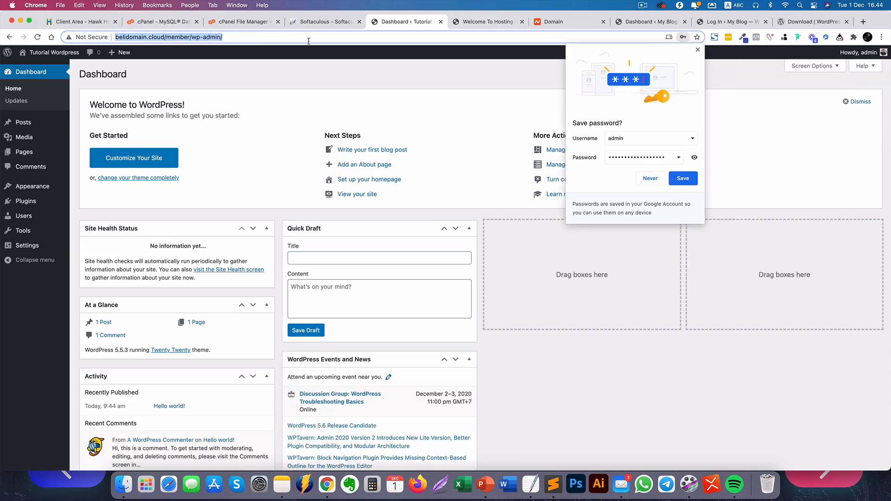
pyautogui.click(486, 22)
pyautogui.click(421, 37)
pyautogui.press('super+v')
pyautogui.press('Return')
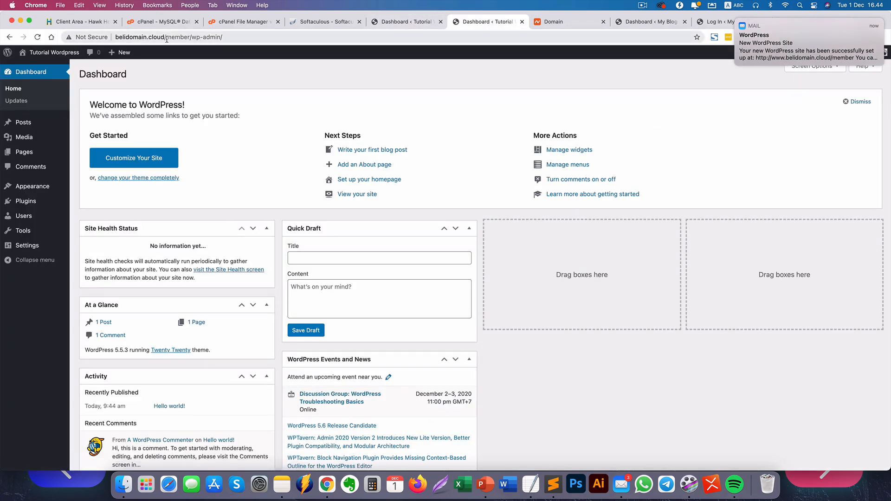
# Change the address to belidomain.cloud/wp-admin to load the My Blog dashboard.
pyautogui.moveTo(182, 37); pyautogui.dragTo(519, 38)
pyautogui.press('BackSpace')
pyautogui.press('Down')
pyautogui.press('Down')
pyautogui.press('Down')
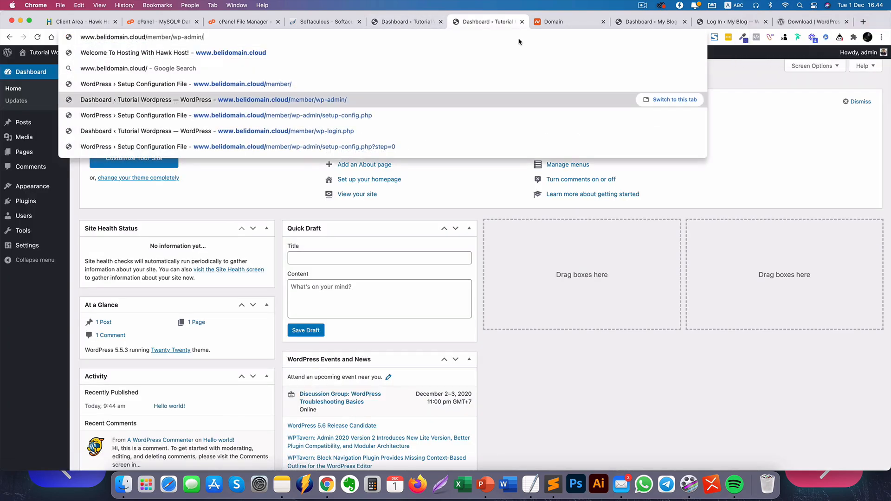
pyautogui.press('Up')
pyautogui.press('Up')
pyautogui.press('Up')
pyautogui.press('Up')
pyautogui.write('wp-=adm')
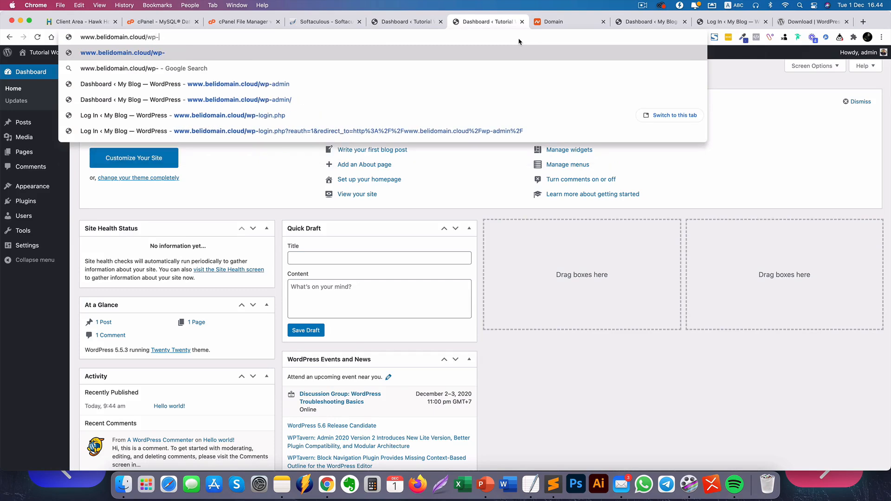
pyautogui.press('BackSpace')
pyautogui.press('BackSpace')
pyautogui.press('BackSpace')
pyautogui.press('BackSpace')
pyautogui.write('ad')
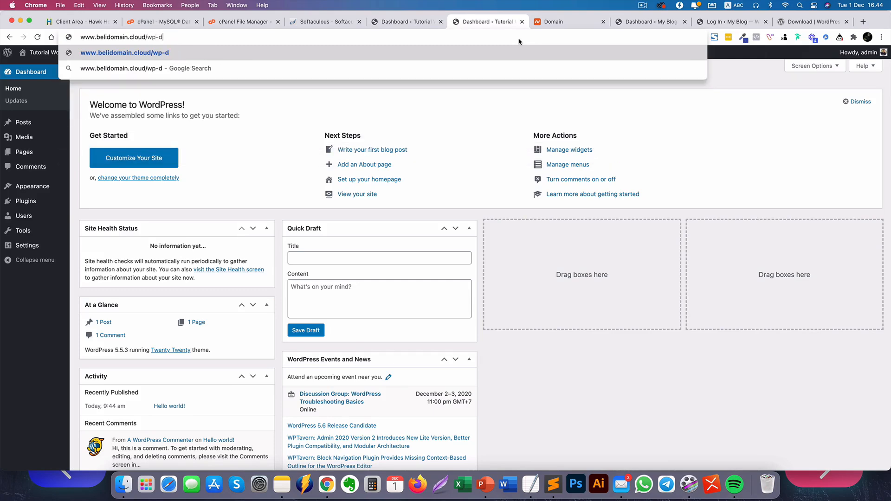
pyautogui.write('min')
pyautogui.press('Return')
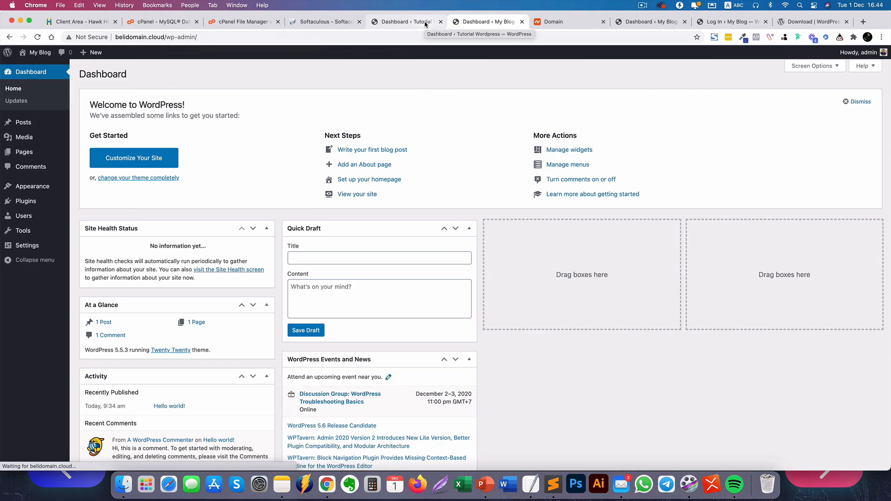
# Compare the Tutorial Wordpress and My Blog dashboard tabs, selecting the Tutorial address.
pyautogui.click(425, 25)
pyautogui.click(495, 27)
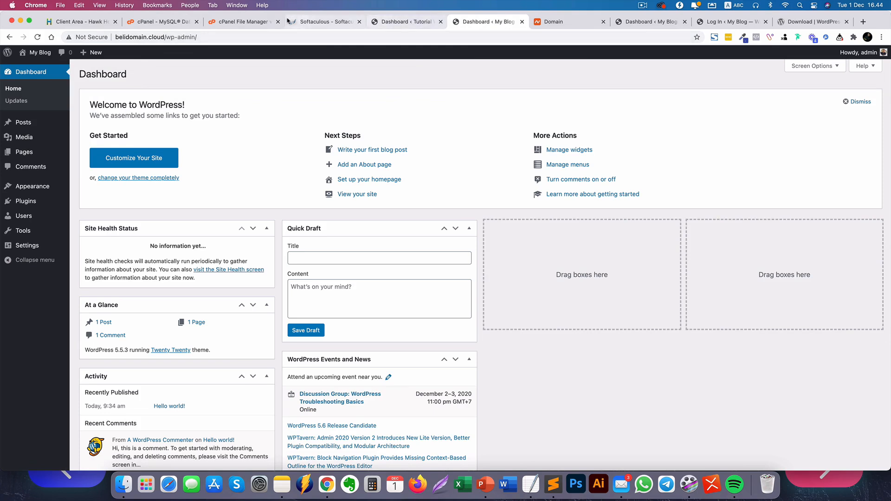
pyautogui.click(388, 23)
pyautogui.click(213, 73)
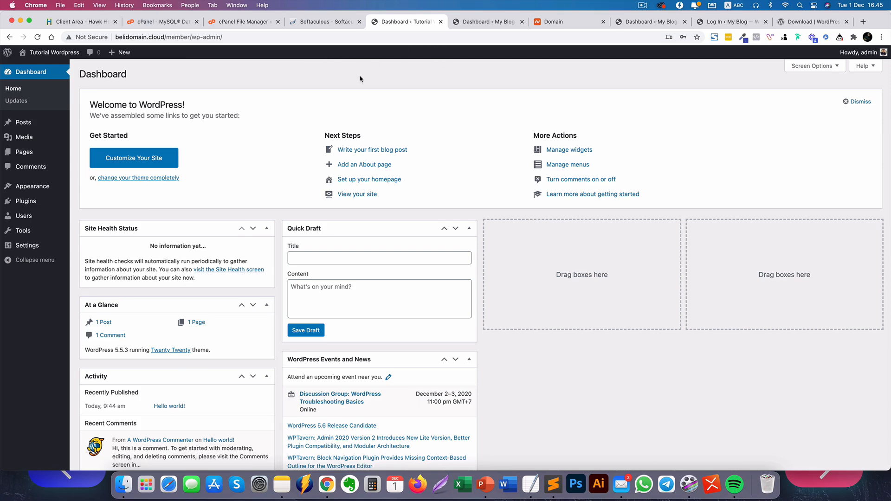
# In File Manager, go up to public_html and sort its files by name.
pyautogui.click(248, 25)
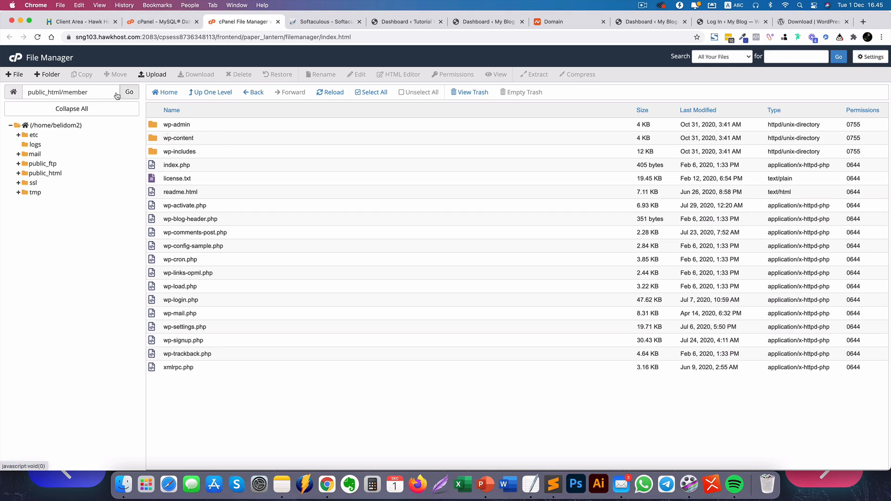
pyautogui.click(204, 94)
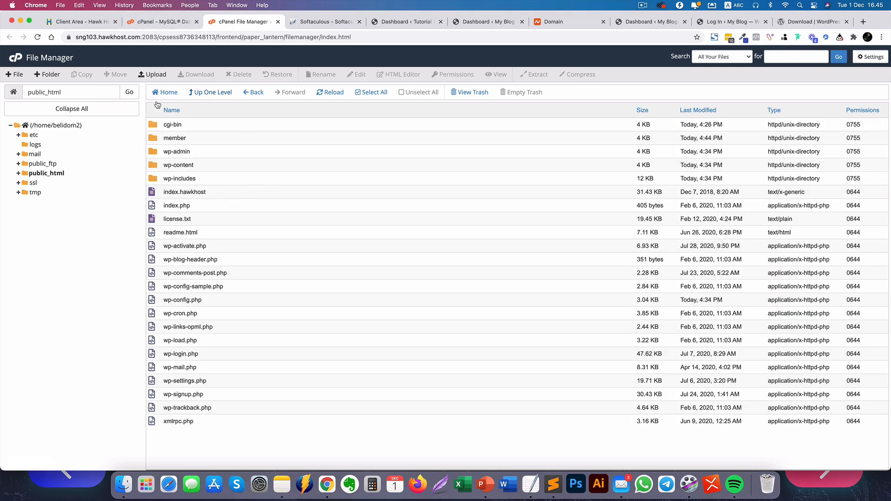
pyautogui.doubleClick(66, 96)
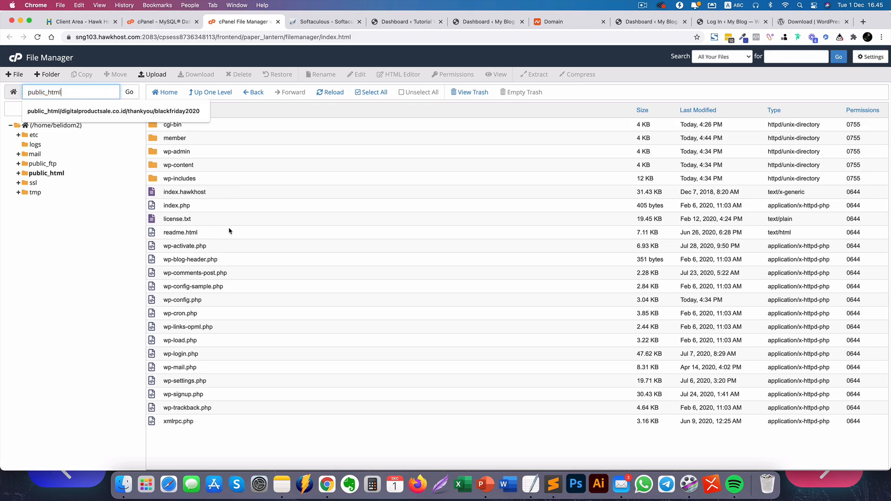
pyautogui.click(278, 111)
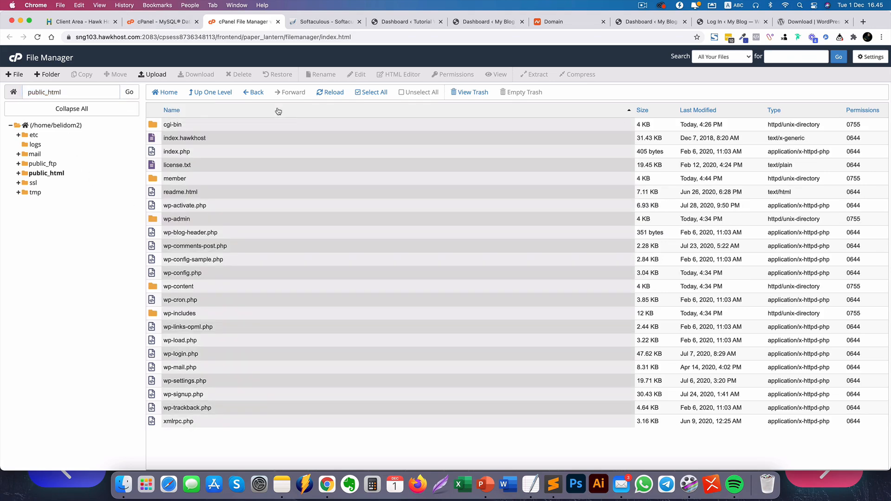
pyautogui.click(197, 113)
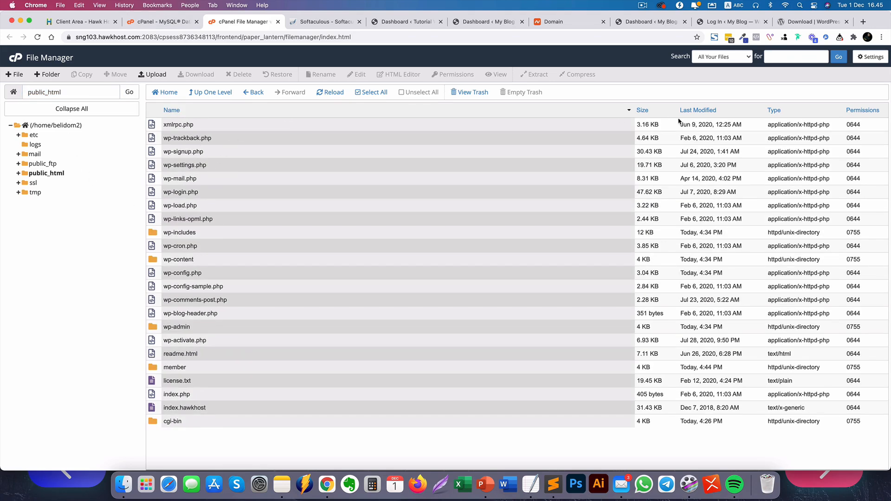
pyautogui.click(608, 110)
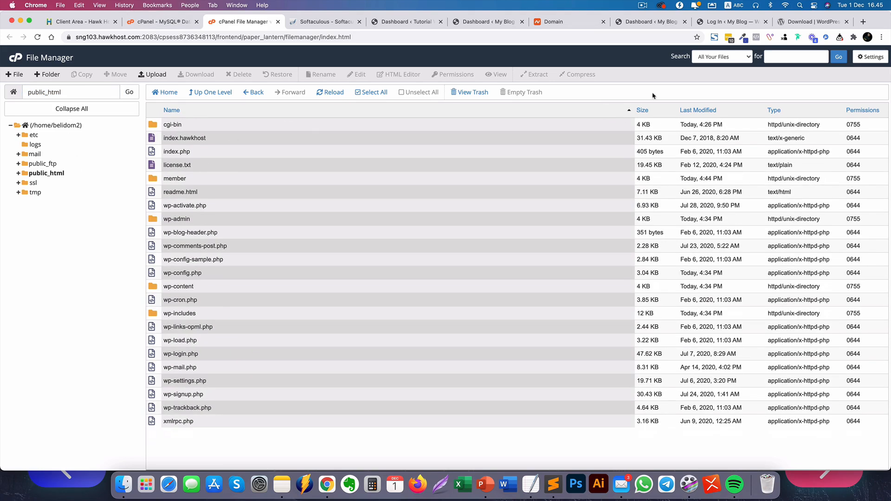
pyautogui.click(487, 423)
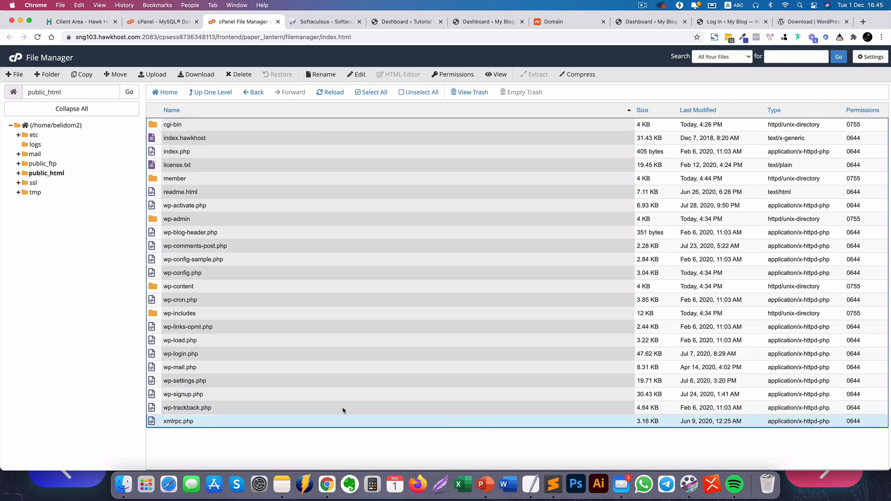
# Navigate from Home through public_html into the member folder.
pyautogui.click(211, 93)
pyautogui.doubleClick(156, 179)
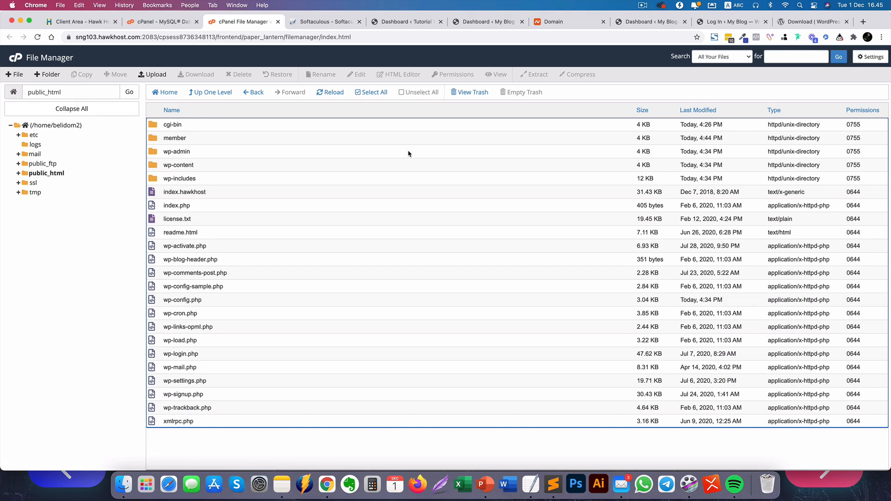
pyautogui.doubleClick(153, 139)
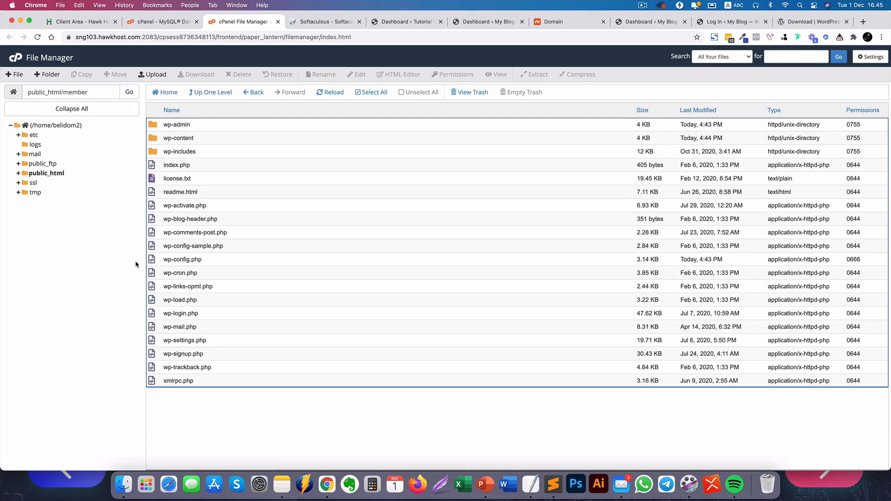